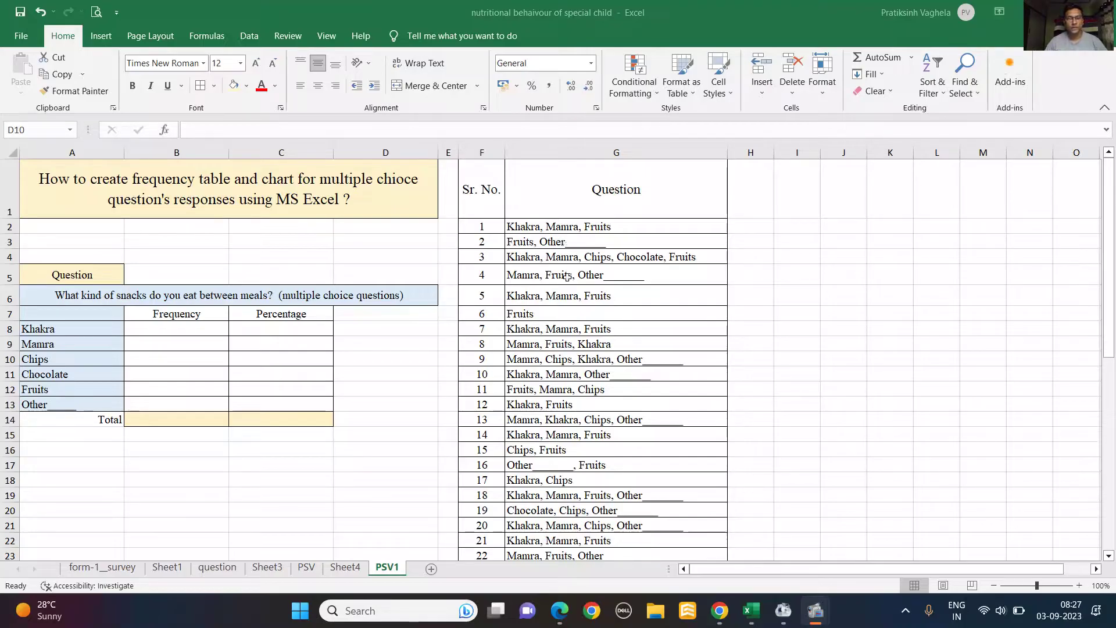
- Review the comma-separated snack answers in column G alongside the question and its snack options
left_click(562, 230)
left_click_drag(549, 228, 540, 529)
left_click(583, 275)
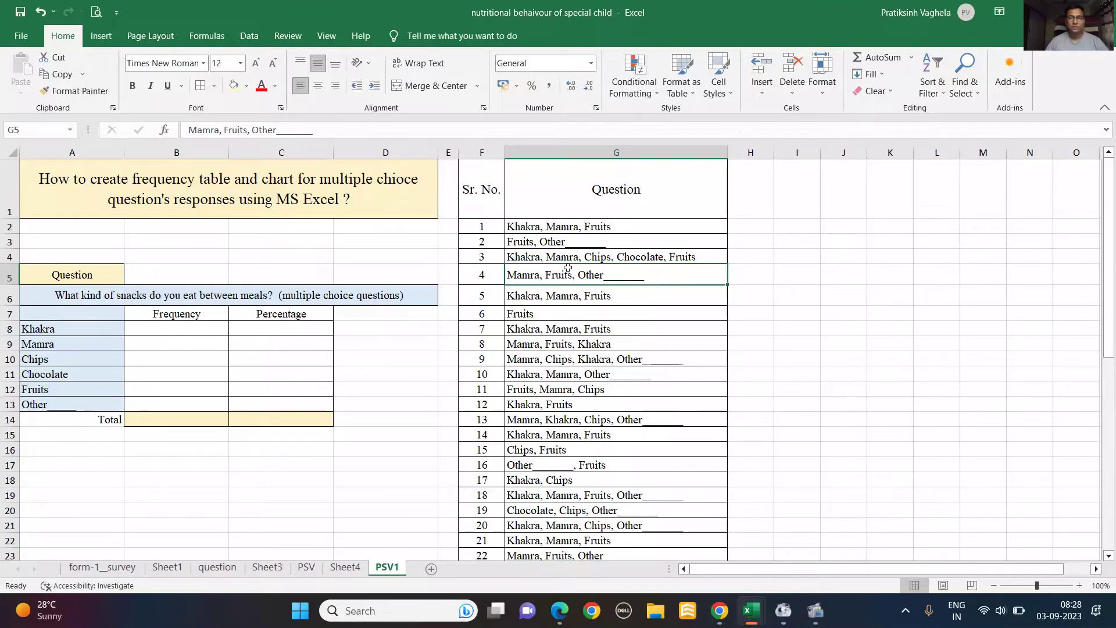
left_click(523, 330)
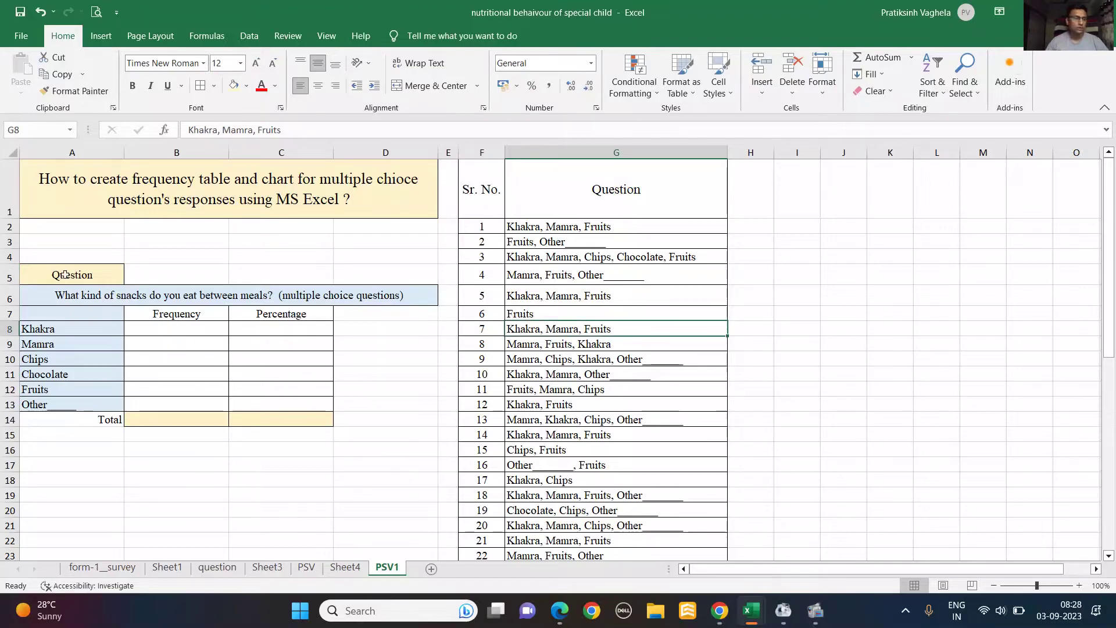
left_click(65, 274)
left_click(78, 297)
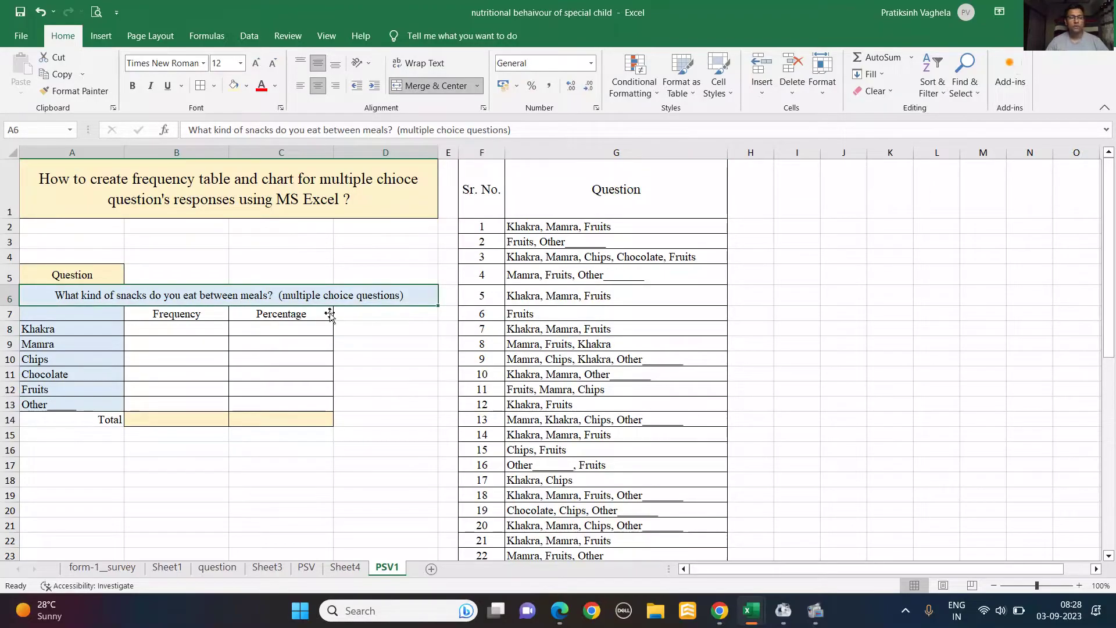
left_click_drag(85, 330, 69, 405)
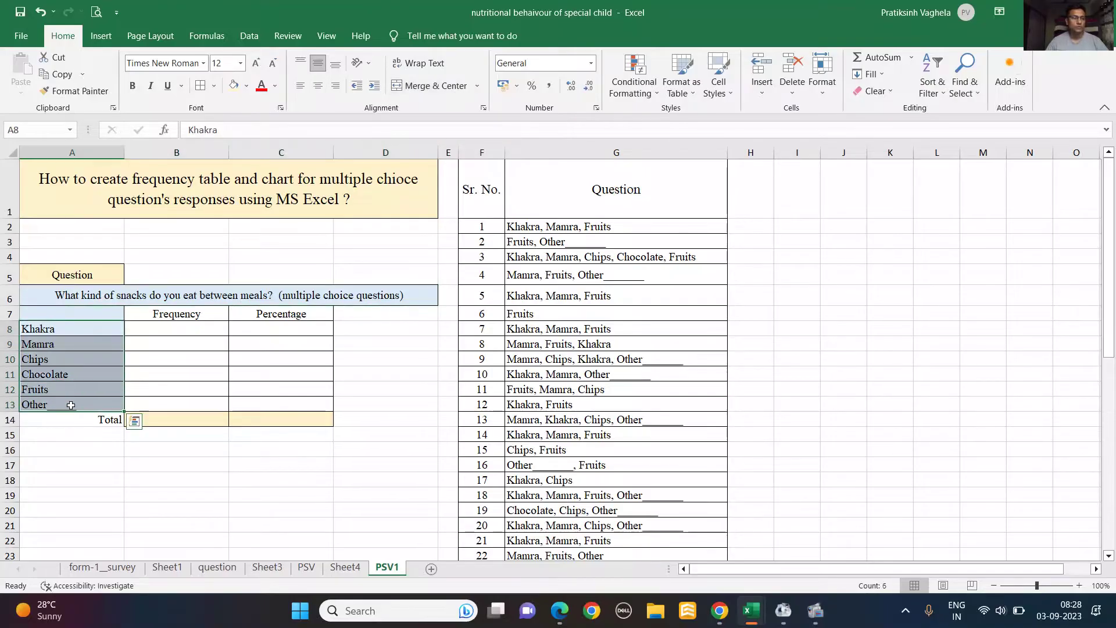
left_click(179, 335)
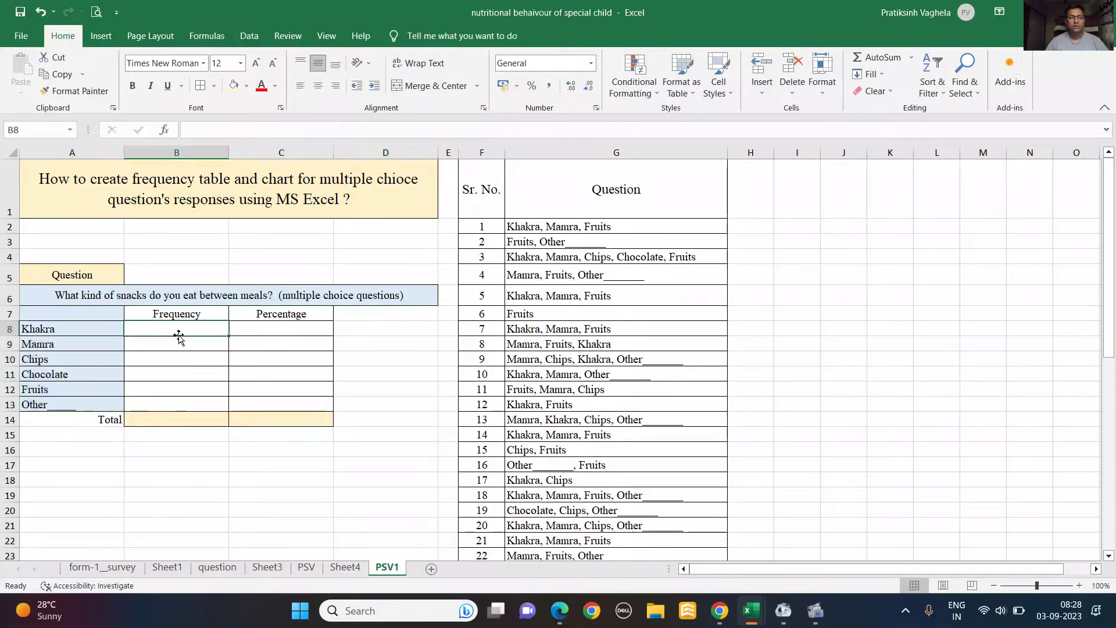
left_click_drag(544, 226, 558, 450)
left_click(615, 333)
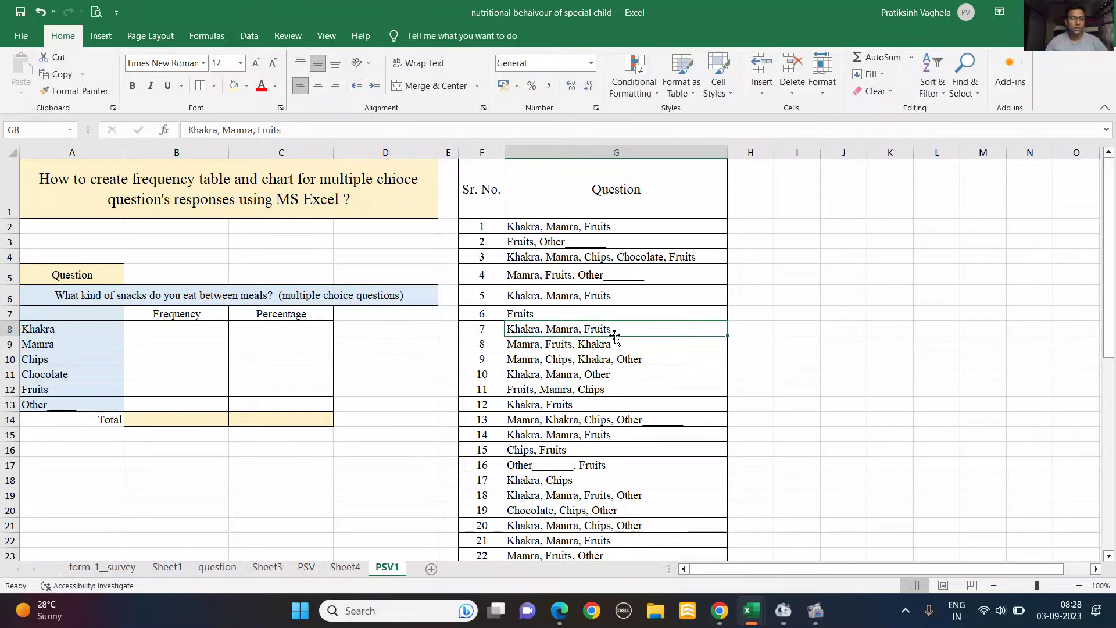
left_click(601, 253)
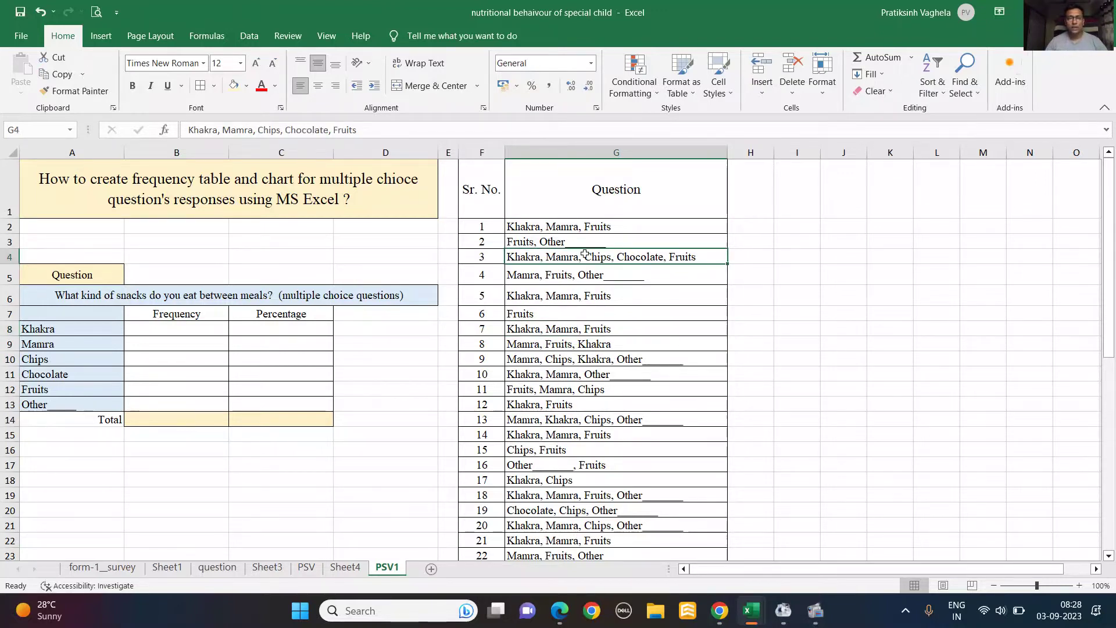
left_click(552, 229)
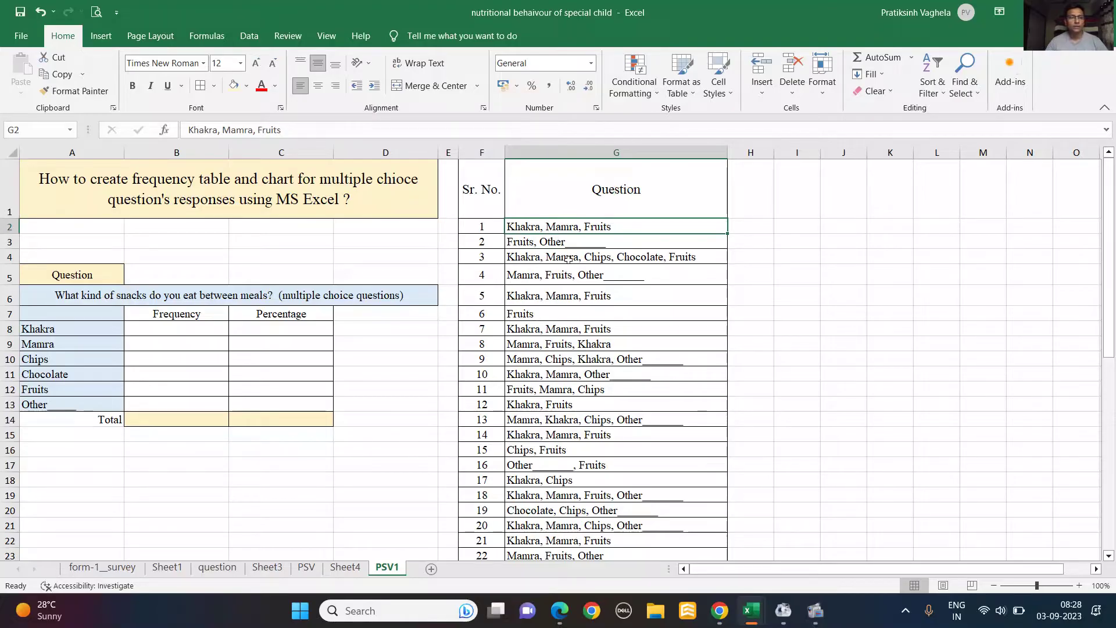
left_click(569, 300)
- Split G2:G50 with Text to Columns, comma-delimited, keeping the first column as Text
left_click(536, 227)
key("ctrl+shift+Down")
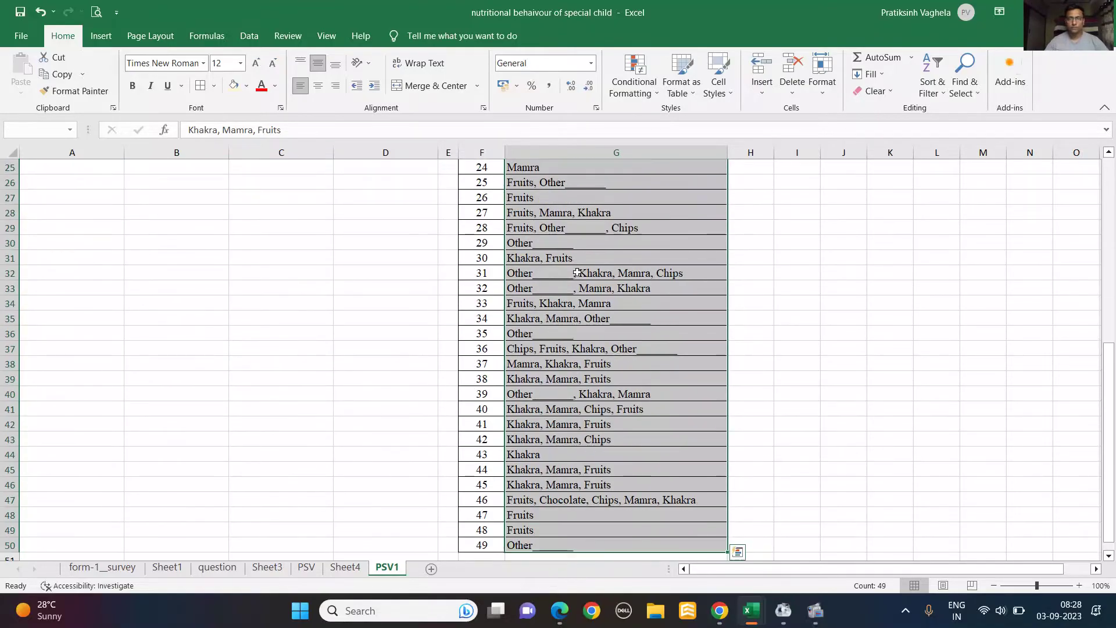
left_click(248, 37)
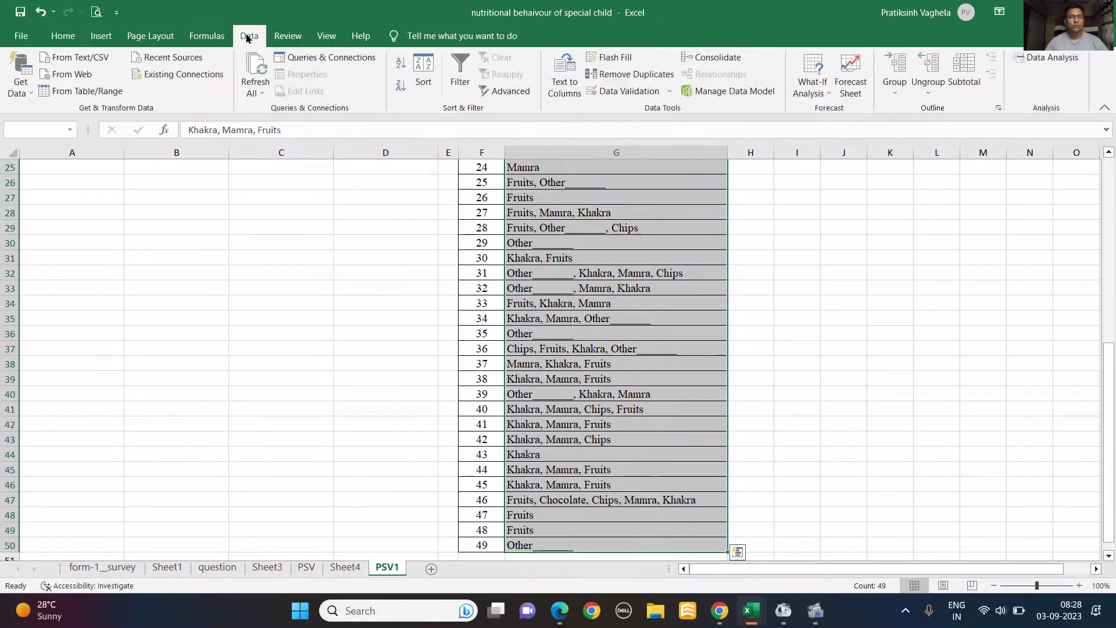
left_click(563, 92)
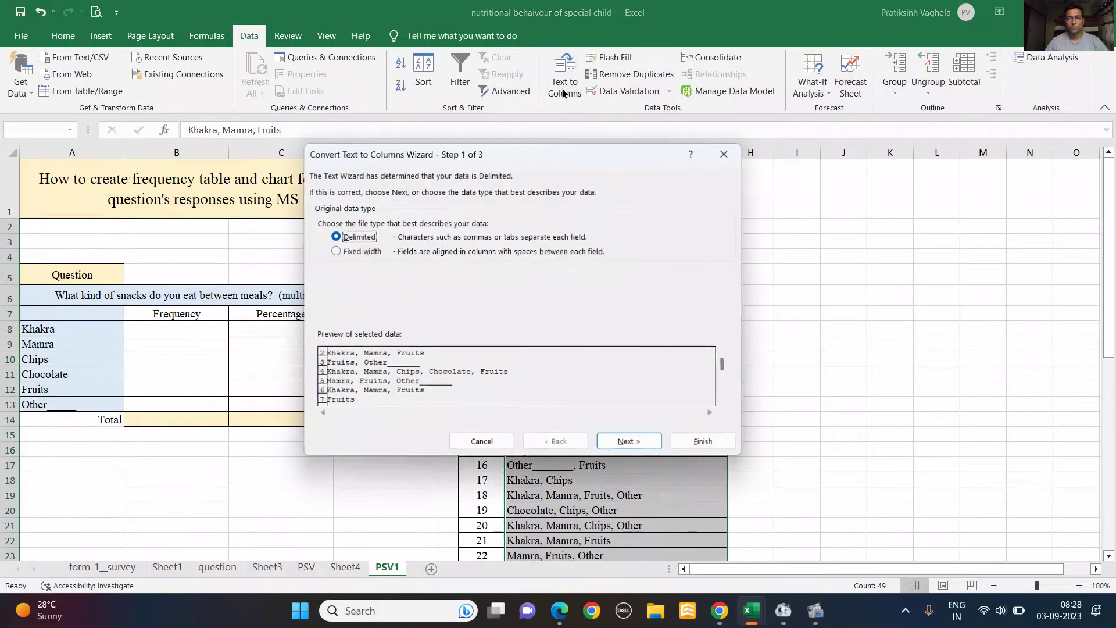
mouse_move(542, 157)
left_mouse_down()
mouse_move(530, 203)
mouse_move(521, 156)
left_mouse_up()
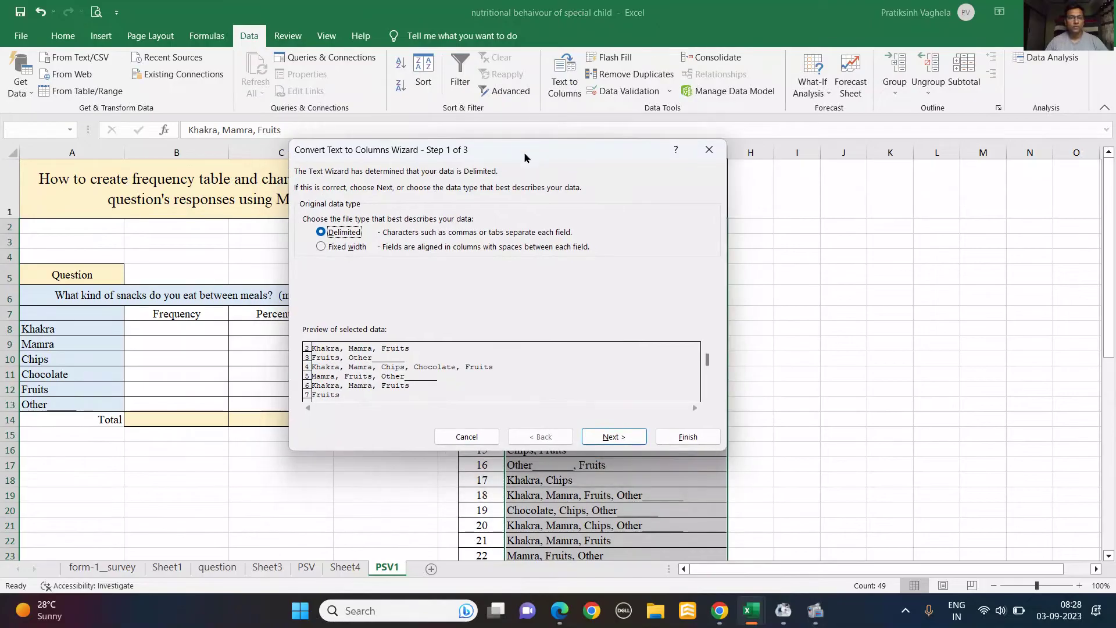
left_click(597, 441)
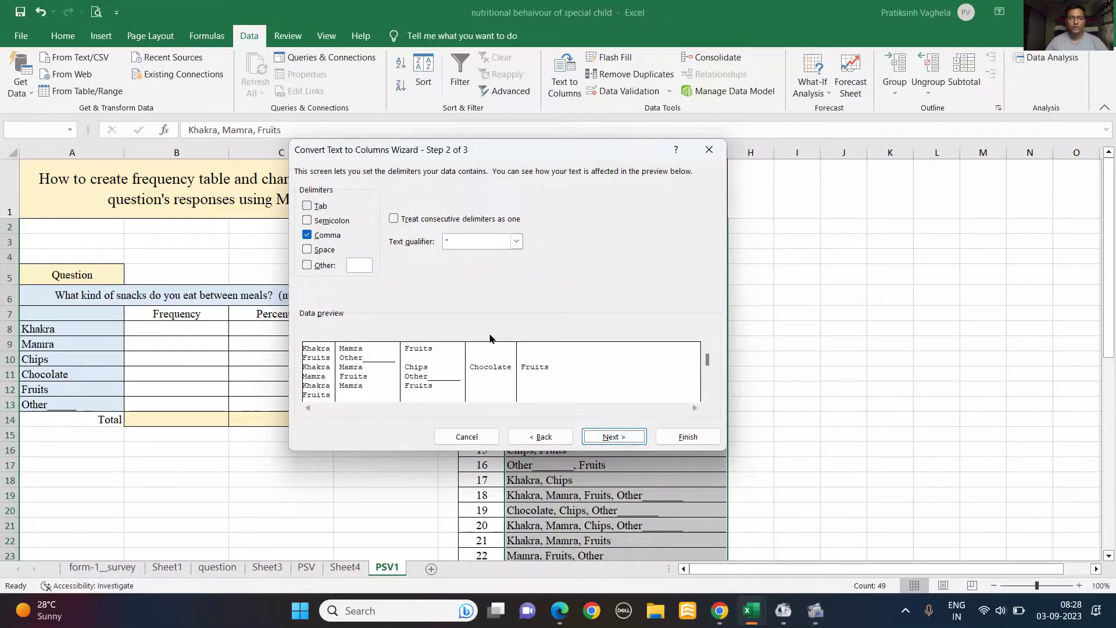
left_click(308, 235)
left_click(308, 235)
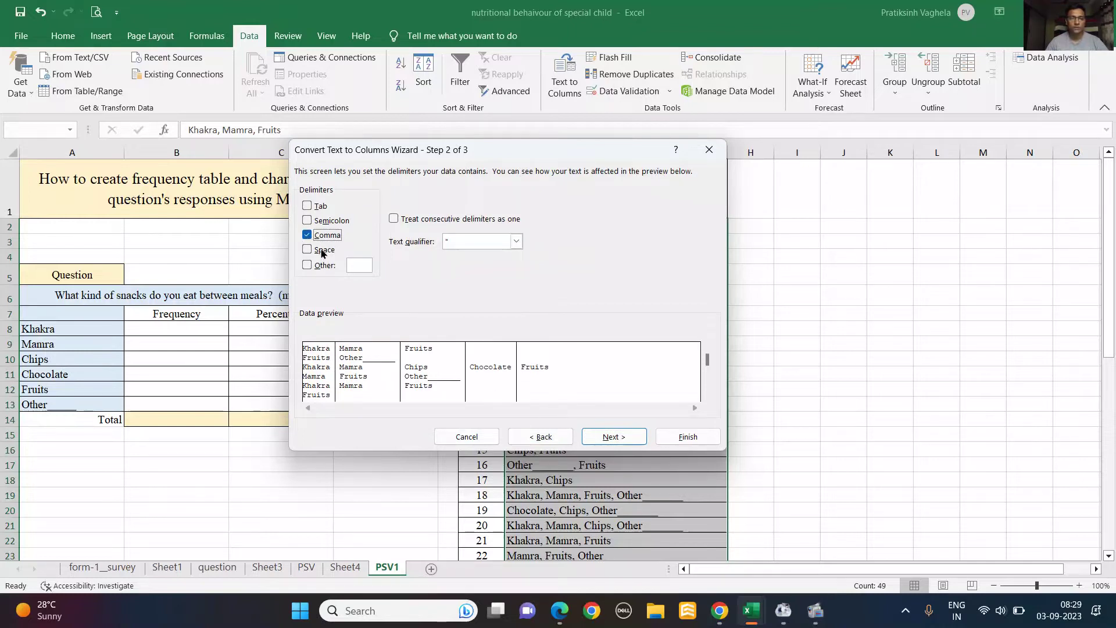
left_click(610, 437)
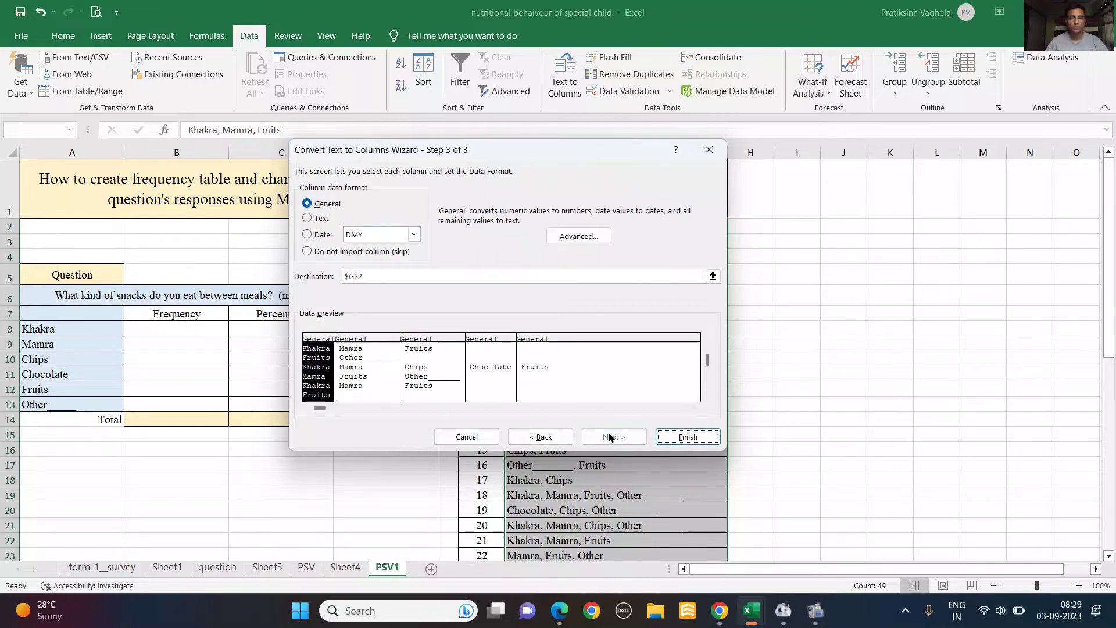
left_click(317, 222)
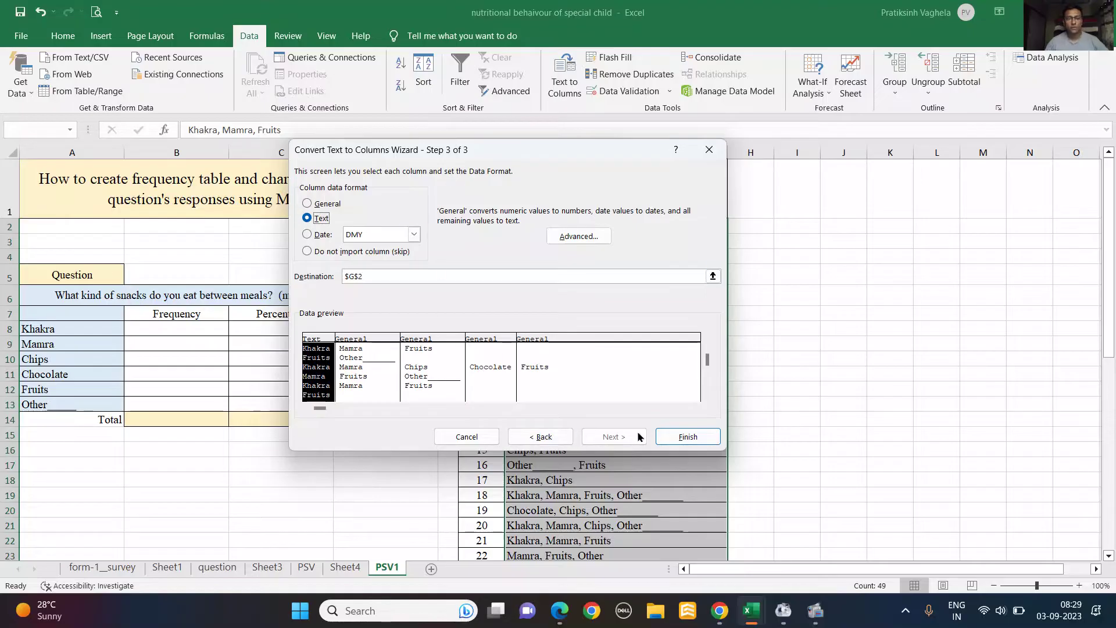
left_click(688, 436)
left_click(695, 280)
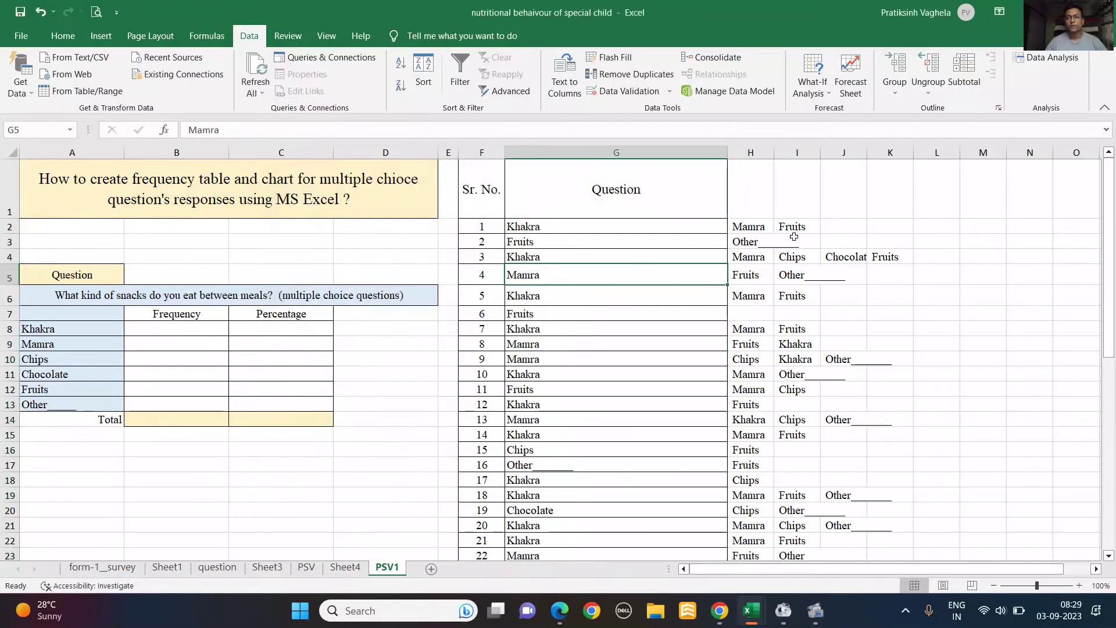
left_click_drag(727, 143, 568, 146)
key("Up")
key("Up")
key("Up")
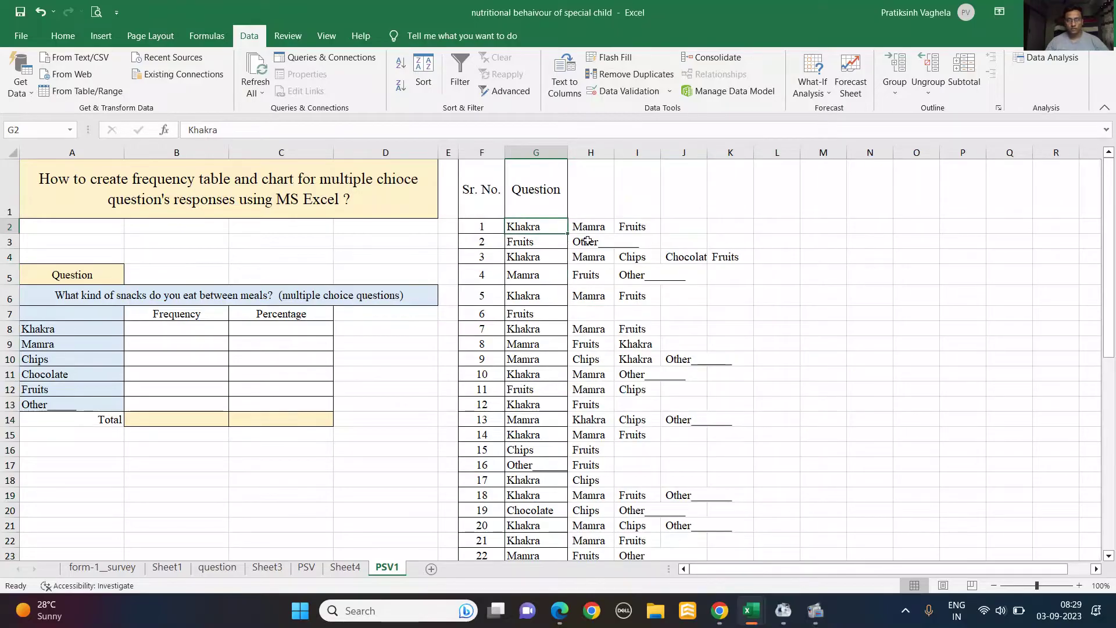
key("ctrl+Right")
key("ctrl+Right")
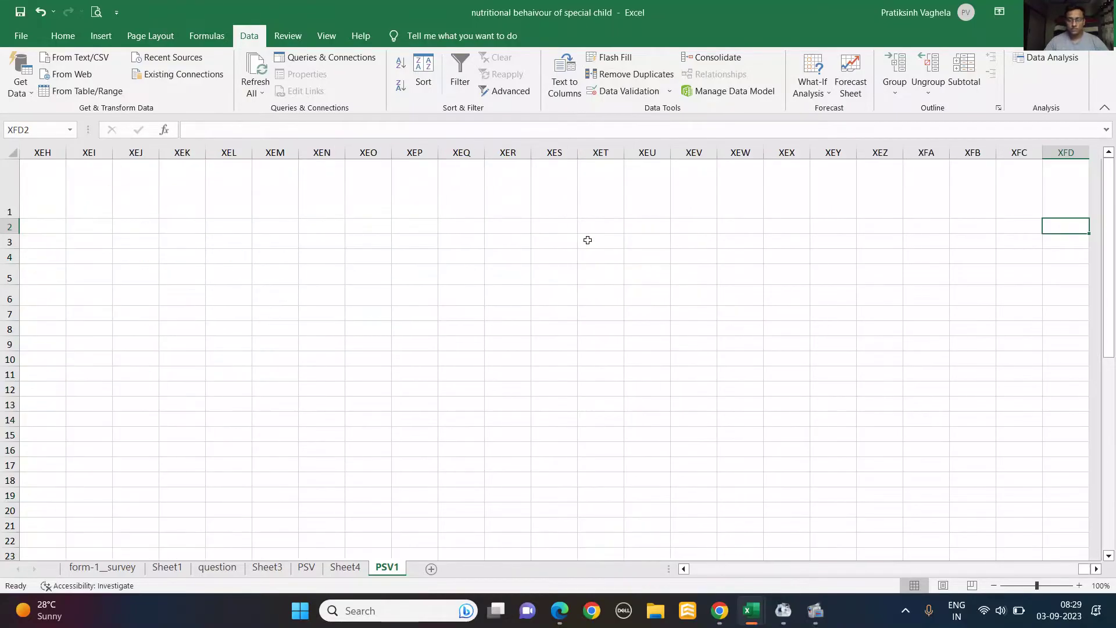
key("ctrl+Left")
key("ctrl+Left")
key("ctrl+Left")
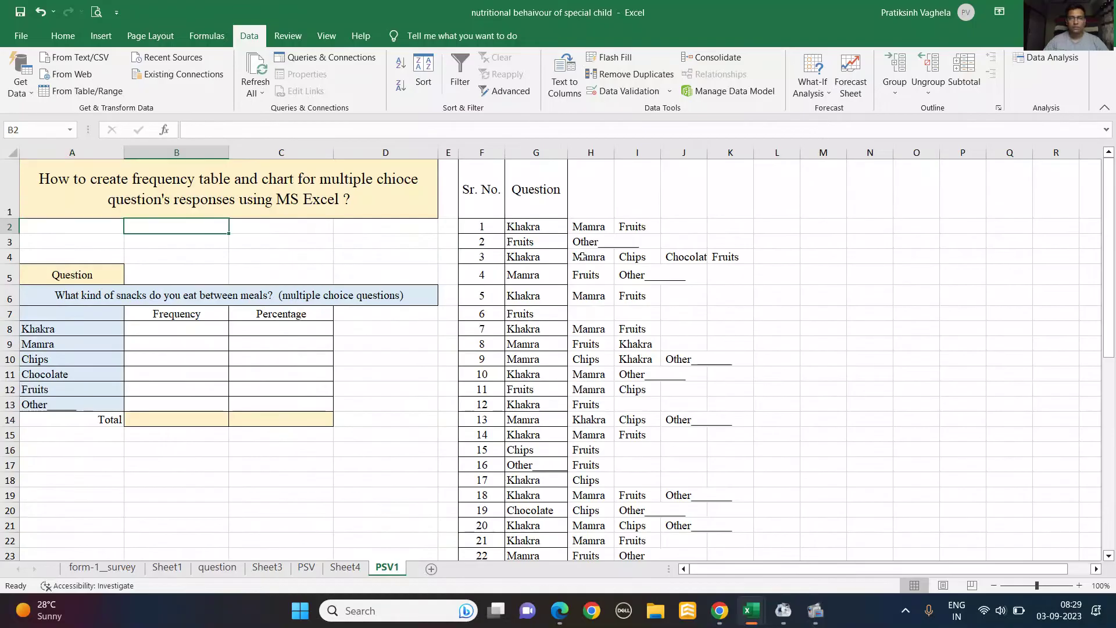
left_click_drag(545, 227, 744, 528)
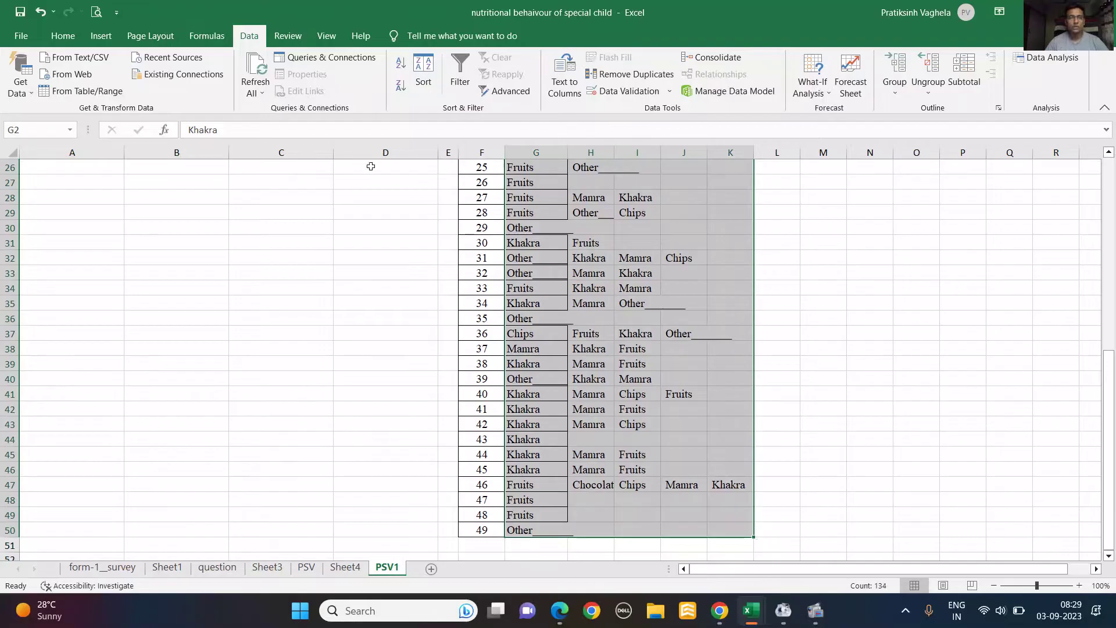
left_click(64, 37)
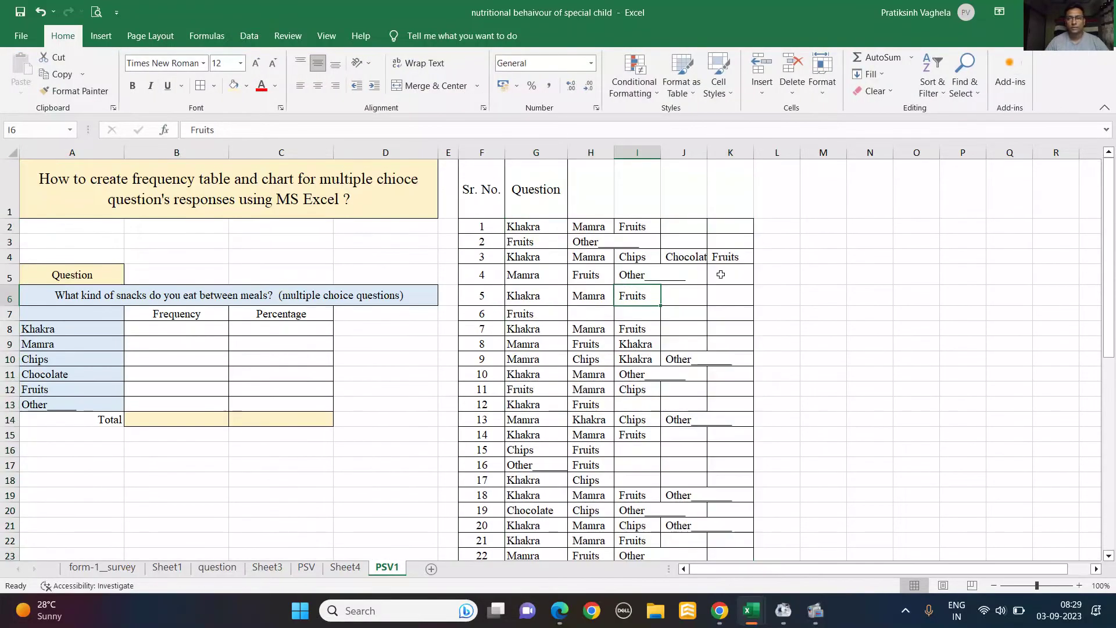
left_click(720, 275)
left_click(536, 227)
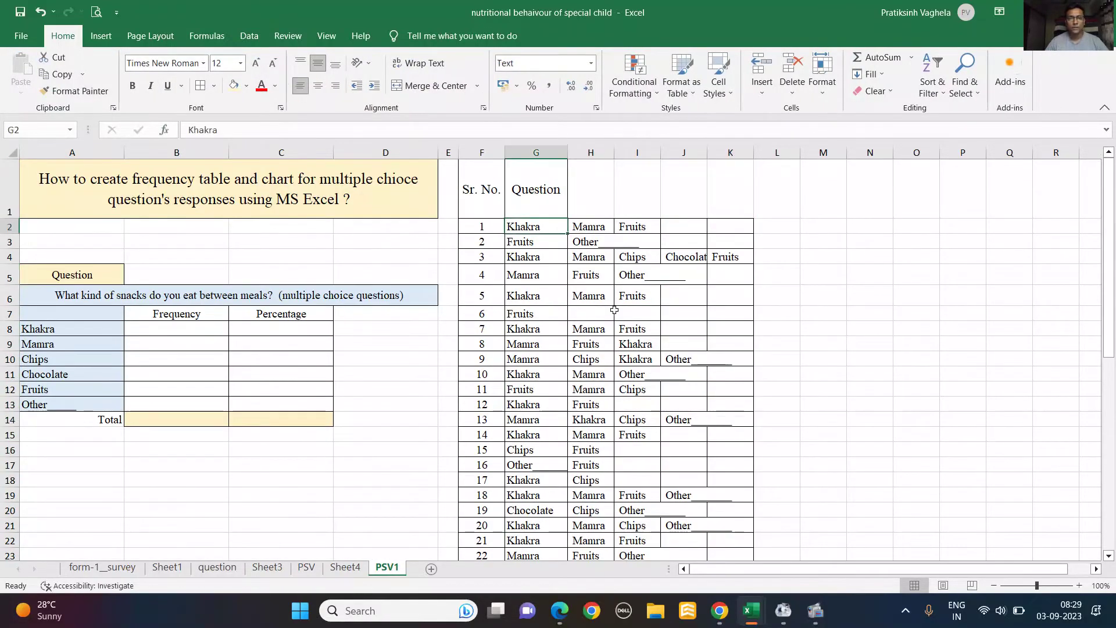
left_click(189, 327)
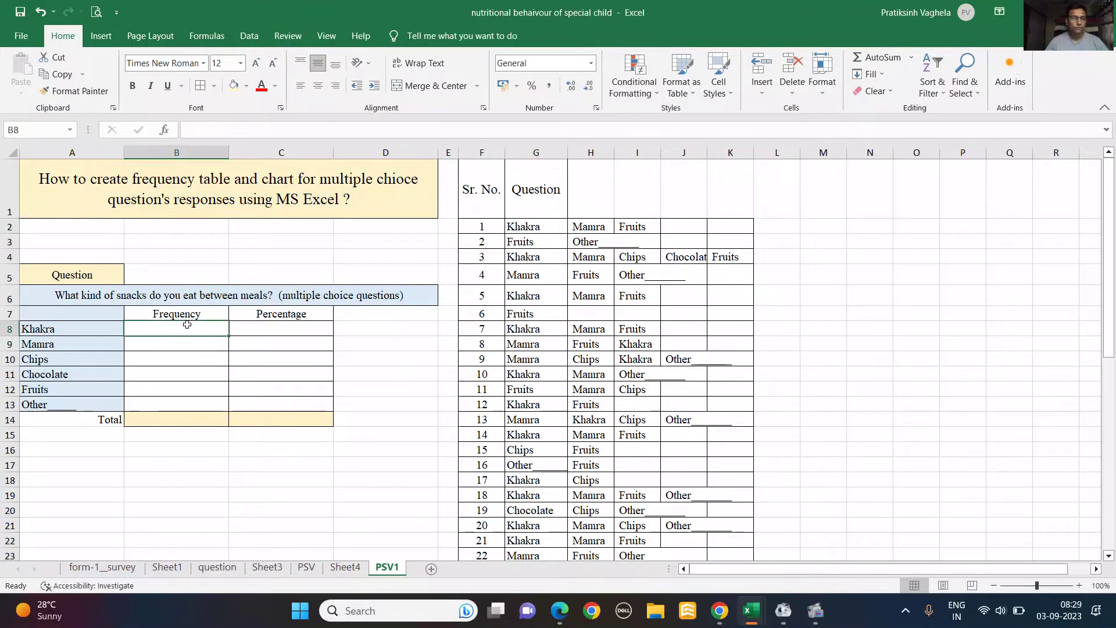
left_click(250, 326)
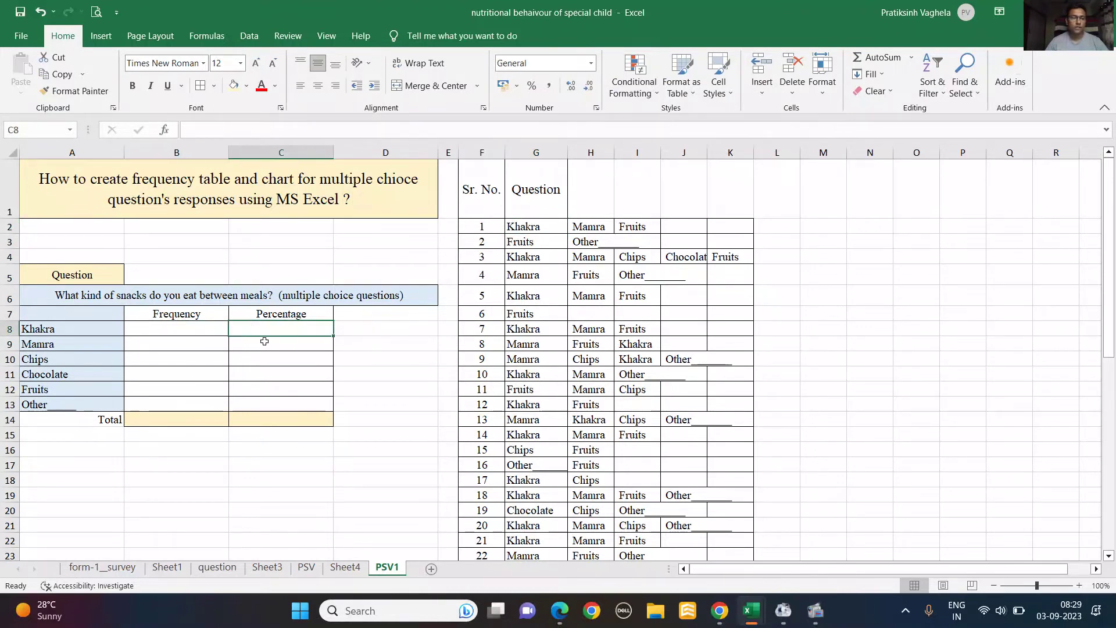
left_click(263, 343)
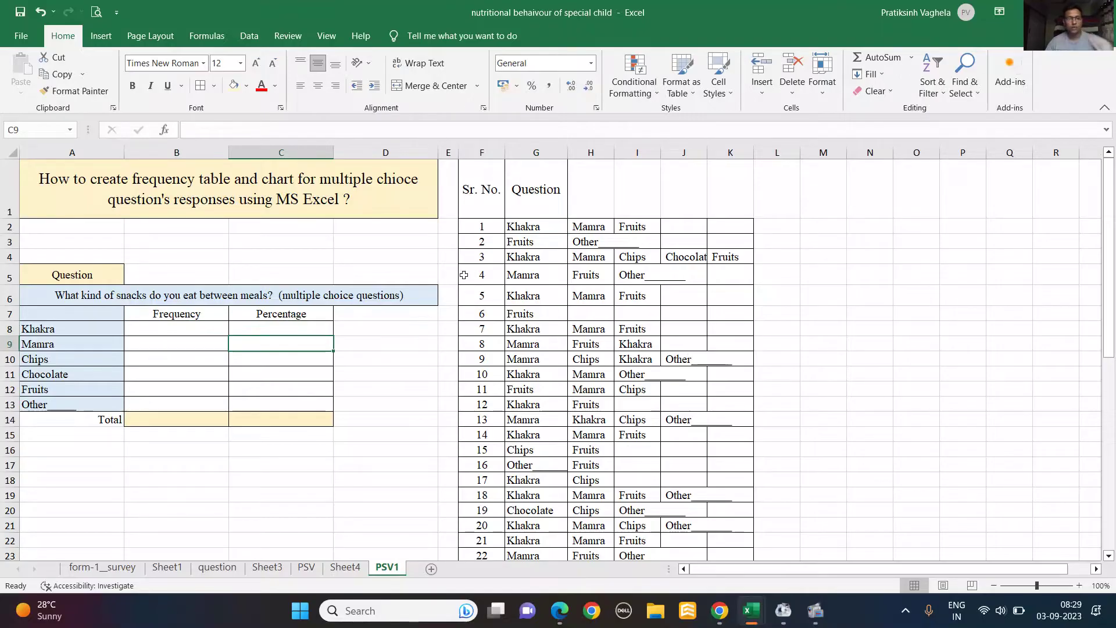
left_click(541, 229)
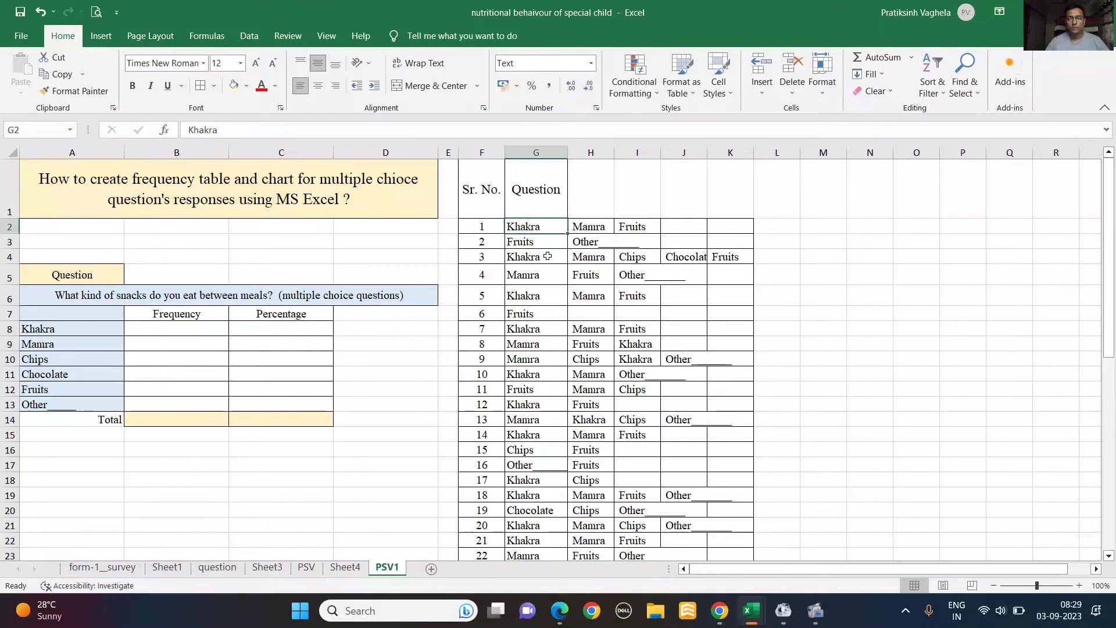
- Remove the leading space from the Fruits entry in I2
left_click(537, 243)
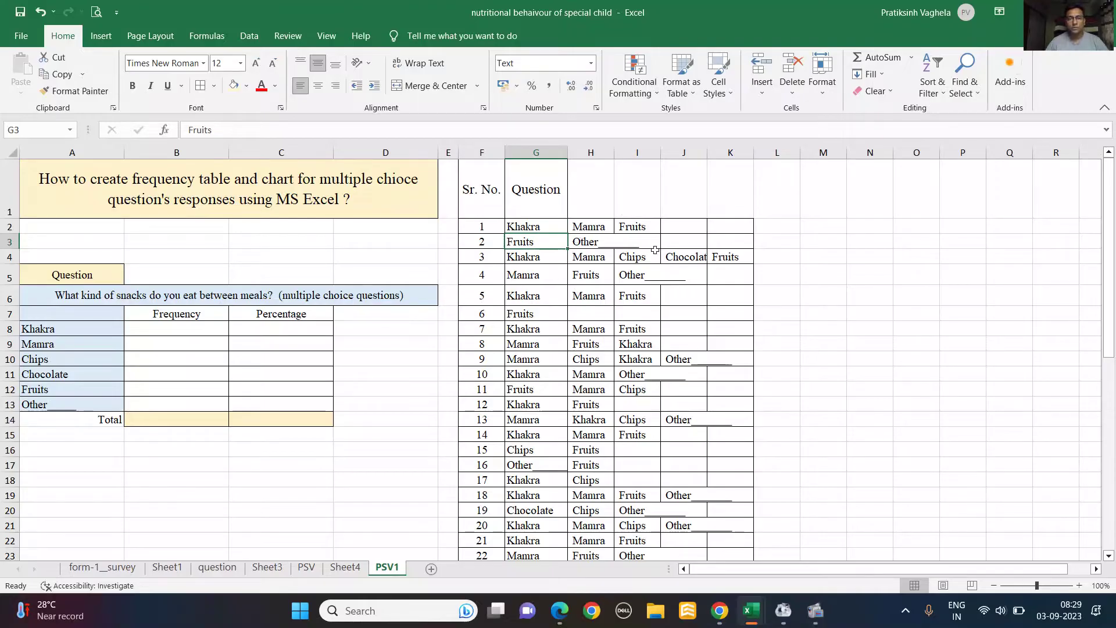
left_click(633, 226)
double_click(638, 226)
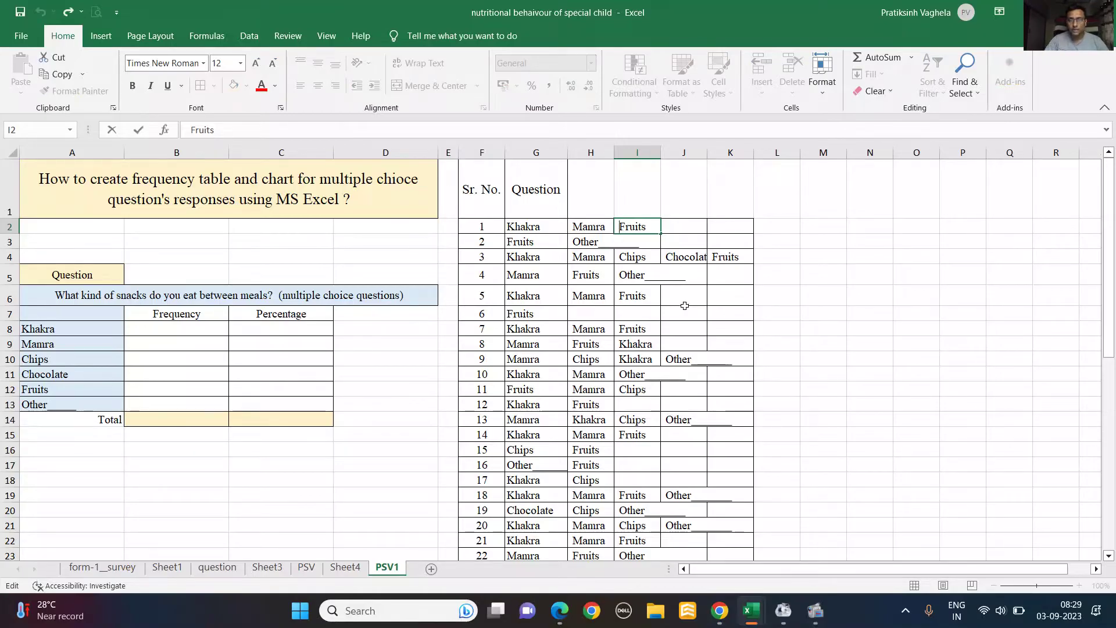
key("Delete")
key("Return")
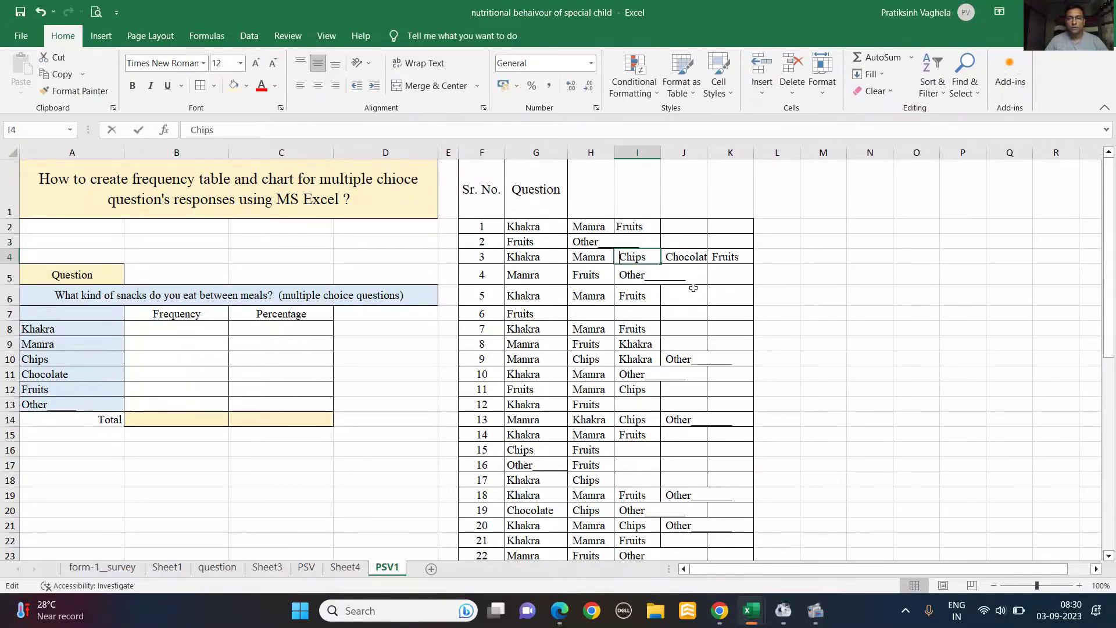
- Remove the leading spaces from the Chips entry in I4 and the Mamra entry in H6
double_click(620, 254)
key("BackSpace")
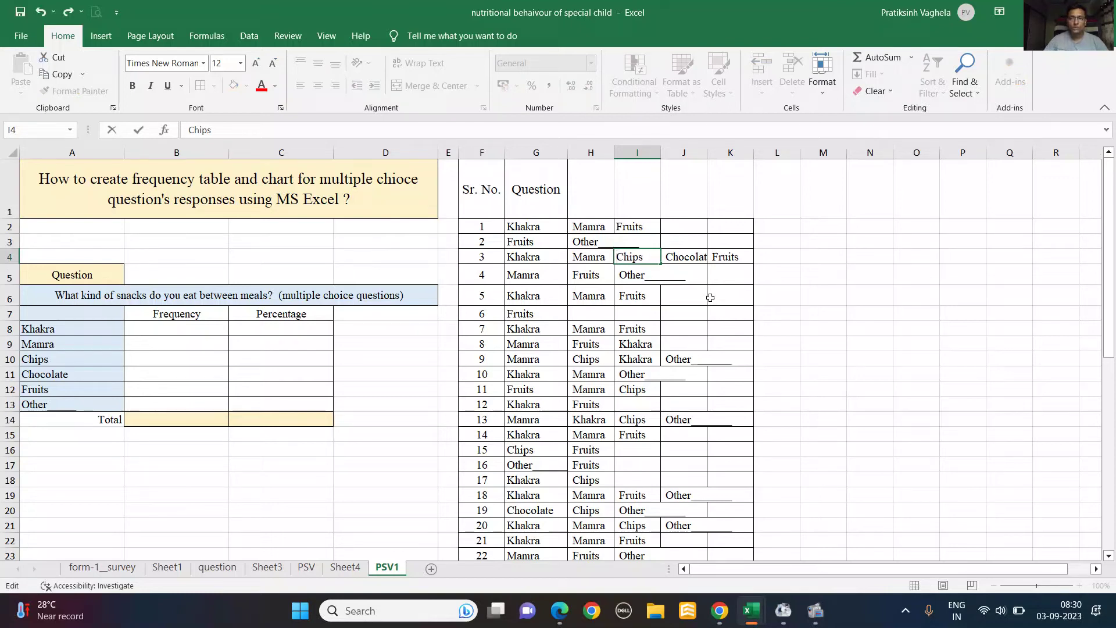
key("Return")
double_click(573, 295)
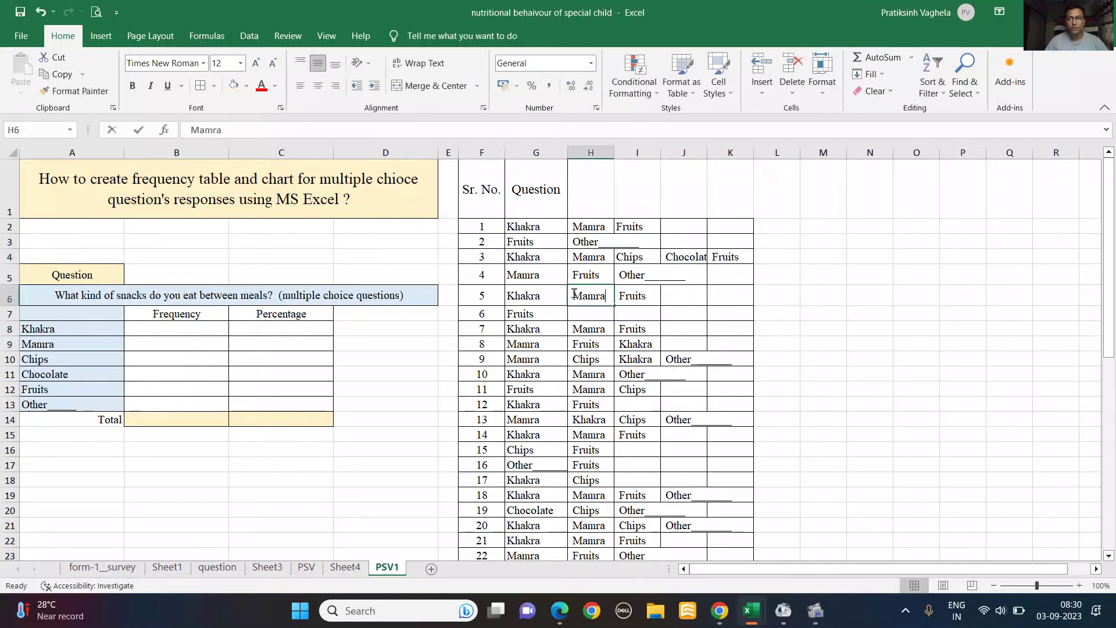
key("BackSpace")
key("Return")
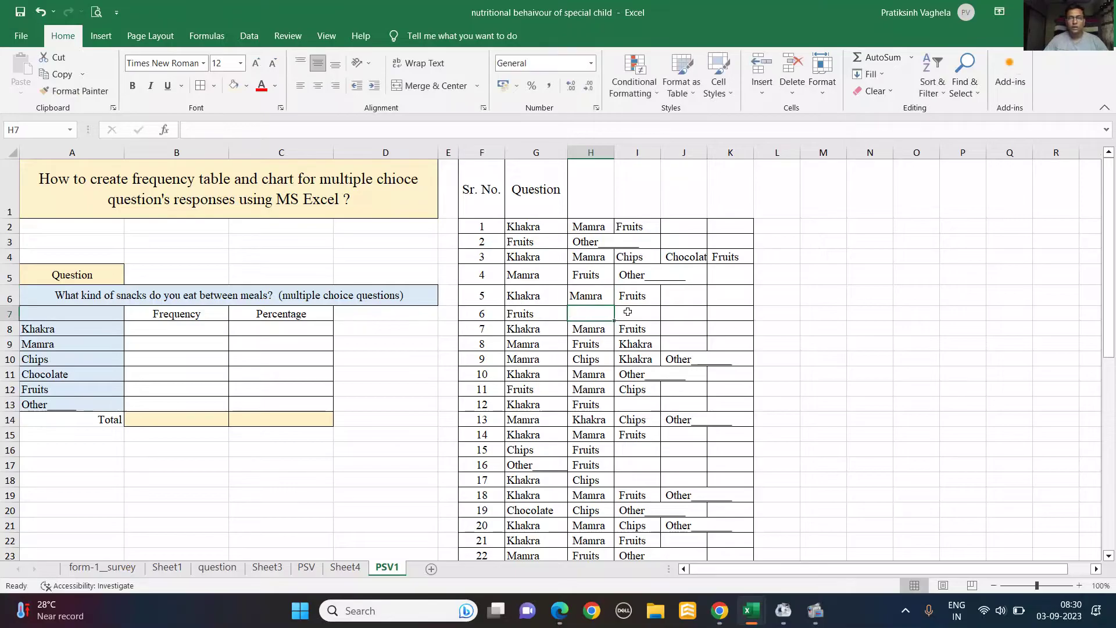
left_click(545, 228)
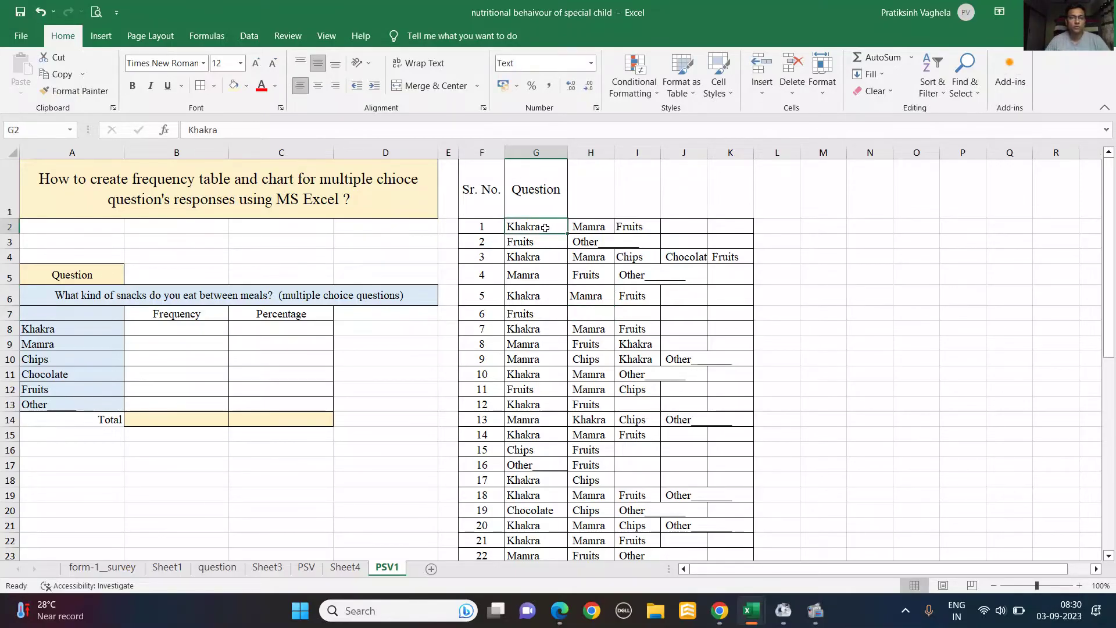
- Select G2:K50 and set Replace to find a space and replace it with nothing
key("ctrl+shift+Down")
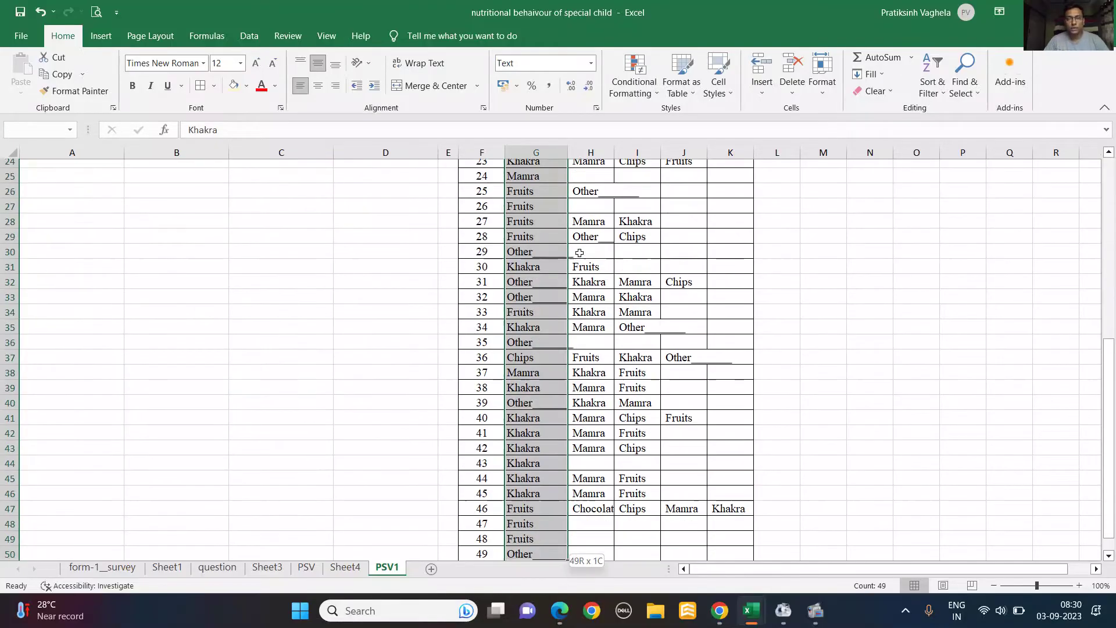
key("shift+Right")
key("shift+Right")
key("shift+Right")
key("shift+Right")
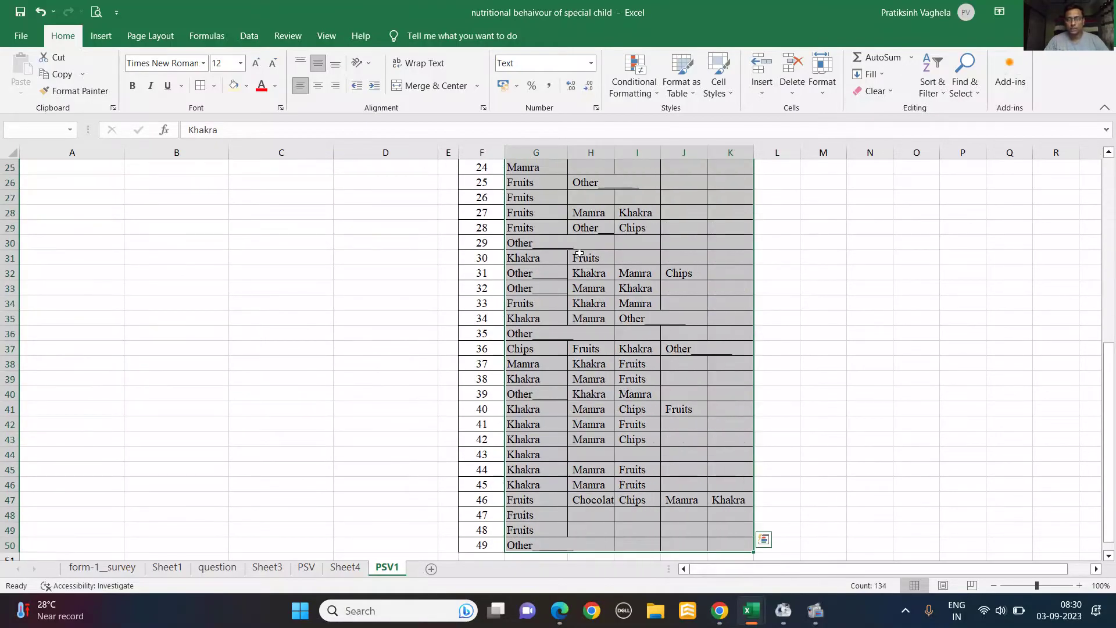
key("ctrl+f")
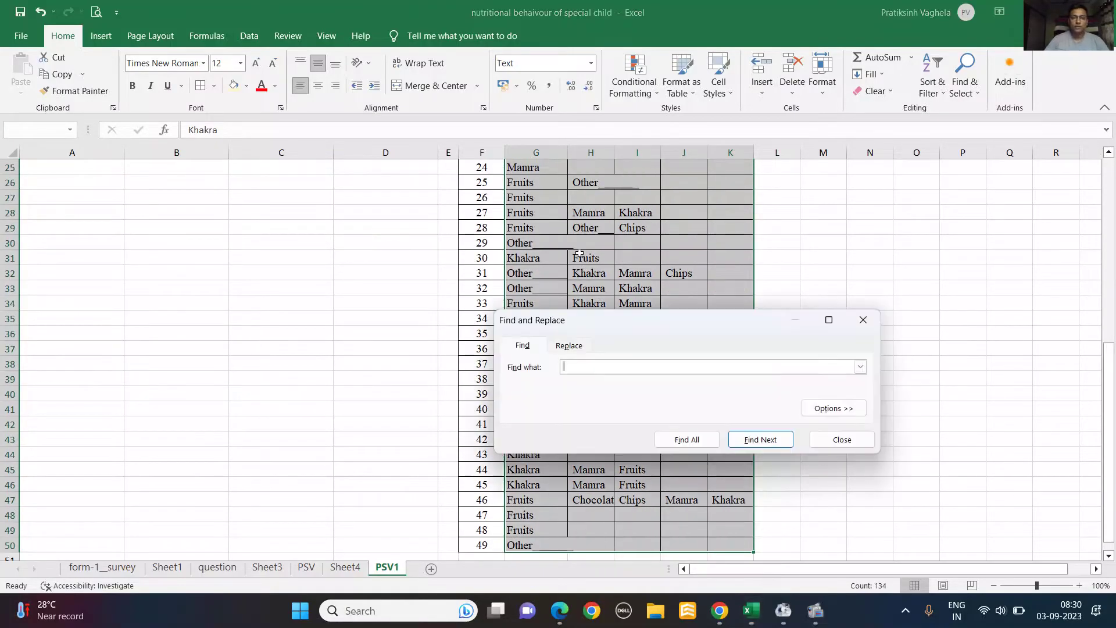
left_click_drag(630, 327, 507, 193)
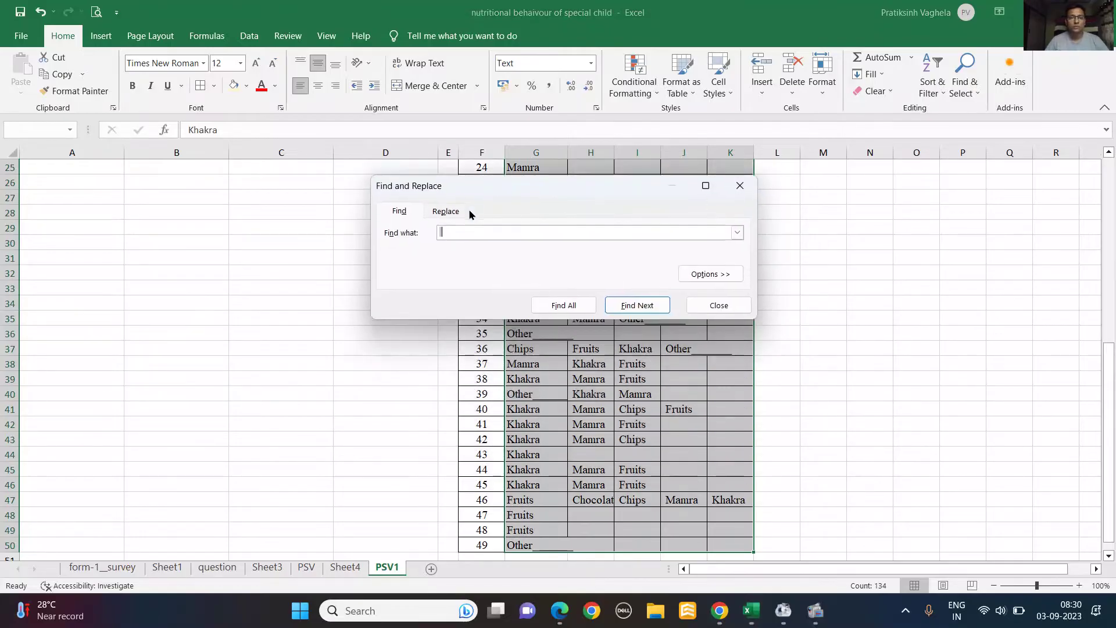
left_click(446, 211)
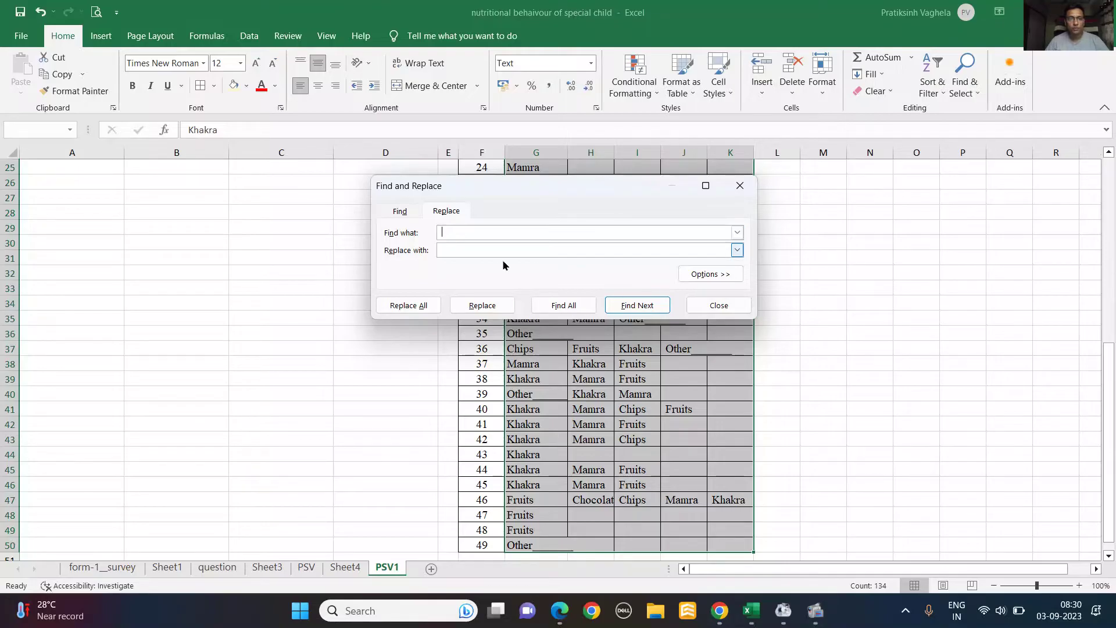
left_click(452, 233)
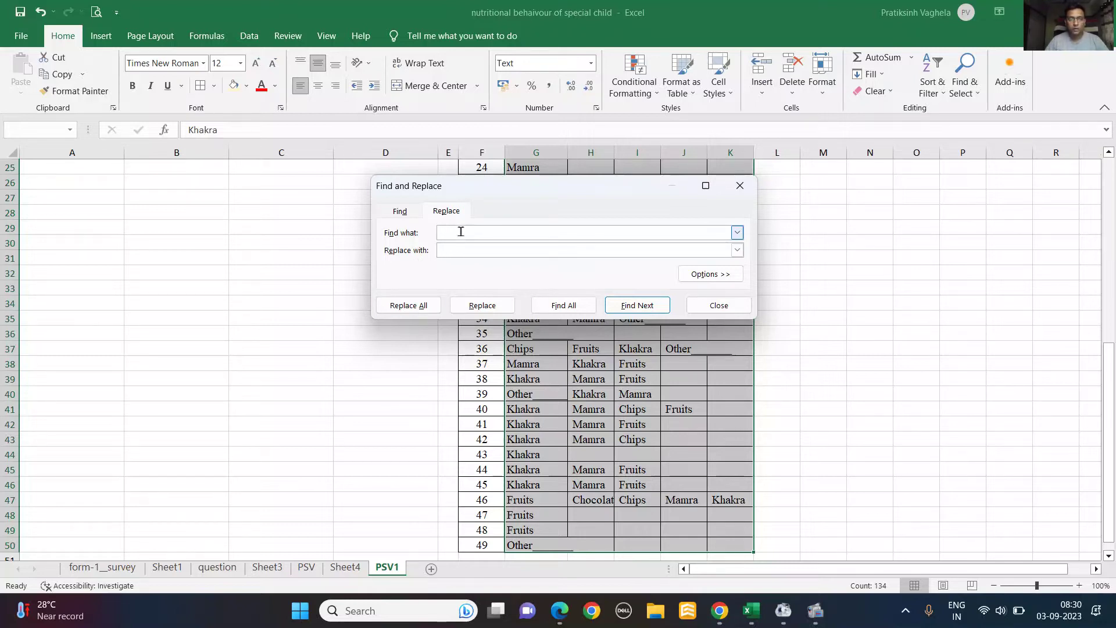
left_click(460, 231)
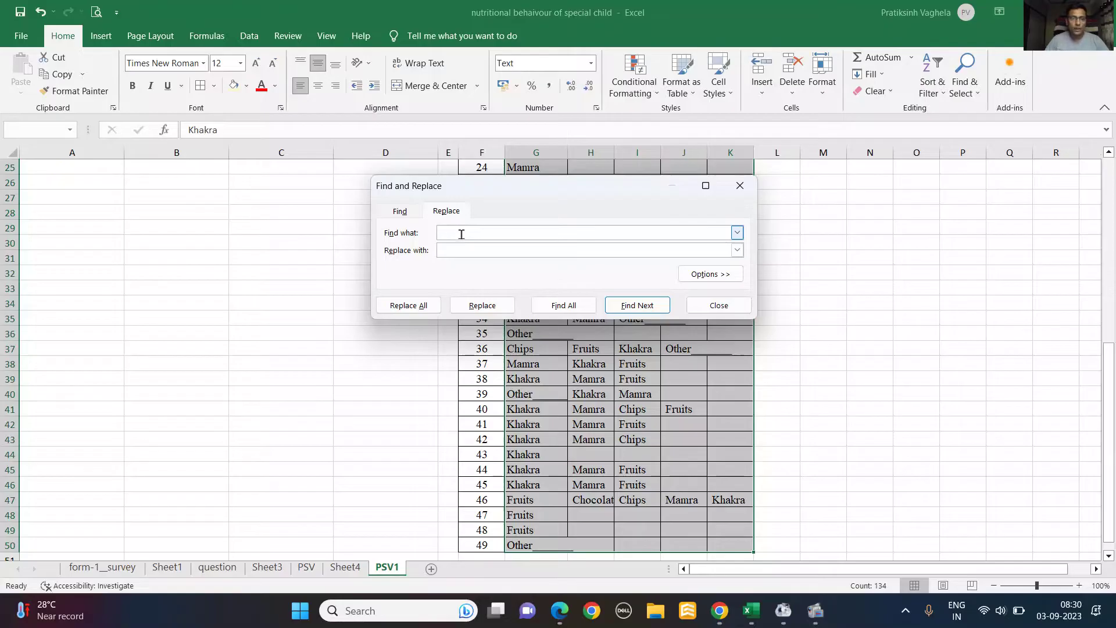
left_click(455, 249)
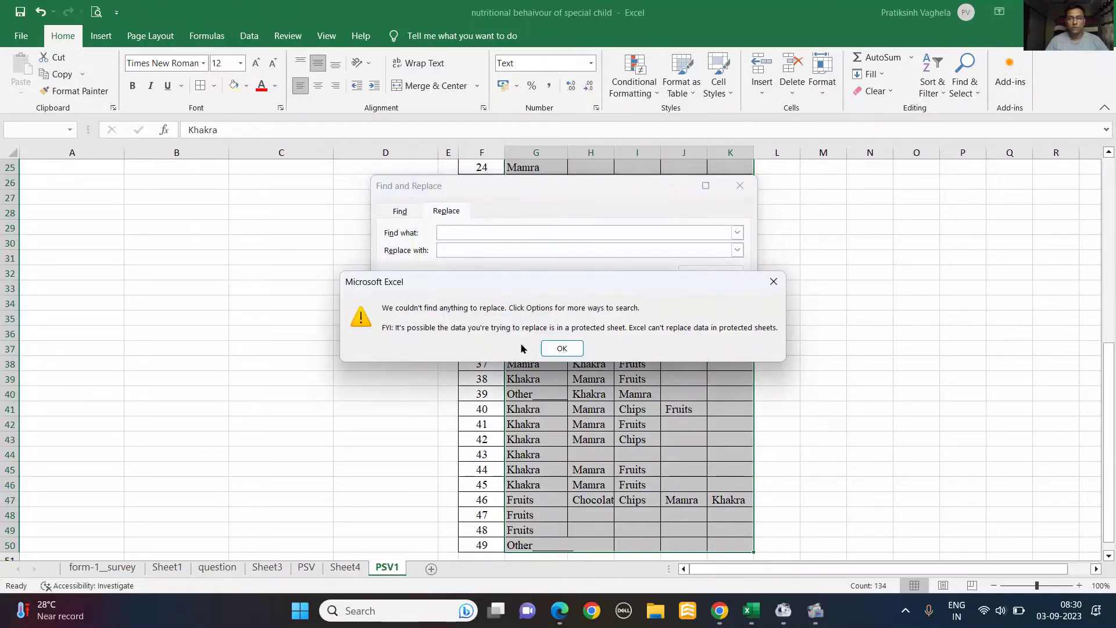
- Run Replace All on the selection, confirming 82 replacements, then close the dialog
left_click(565, 348)
left_click(475, 231)
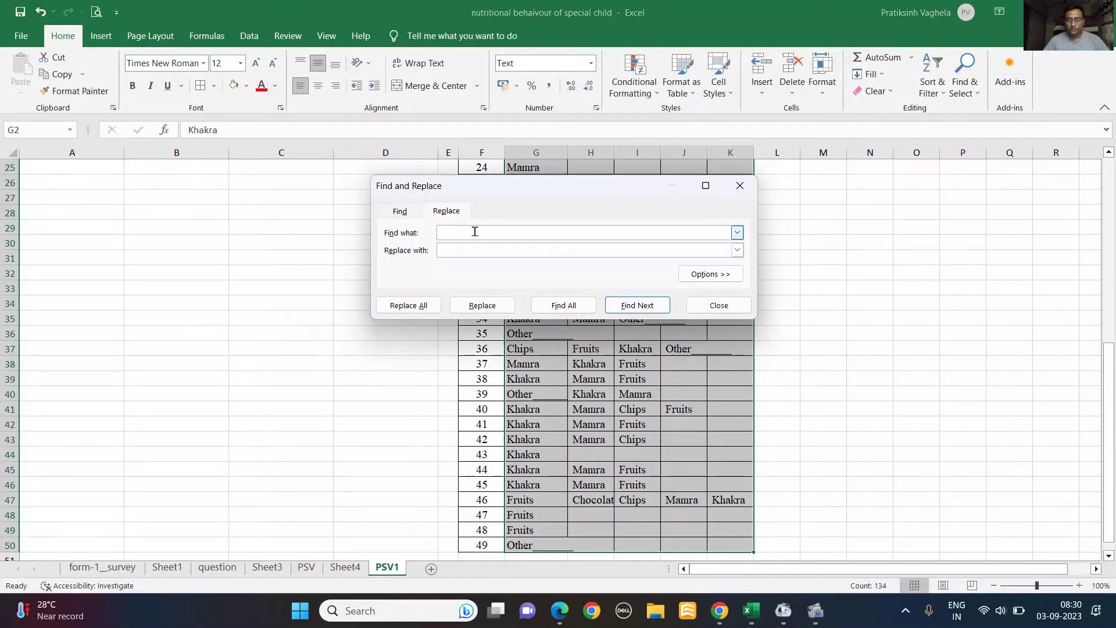
left_click(426, 304)
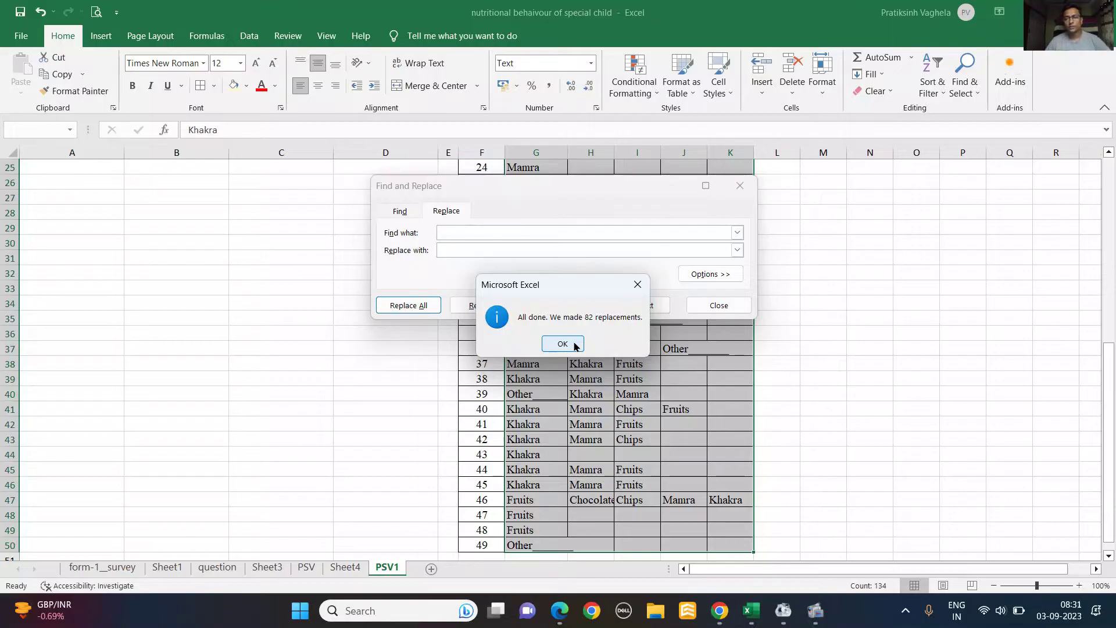
left_click(562, 343)
left_click(719, 305)
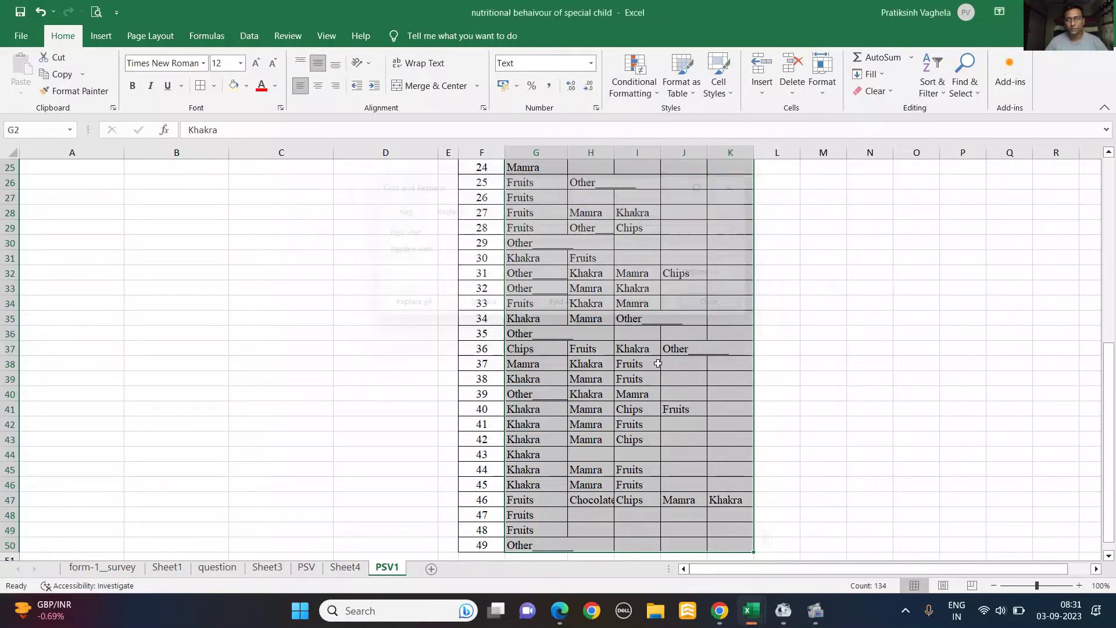
left_click(637, 378)
left_click_drag(1114, 368, 1115, 183)
left_click_drag(542, 227, 716, 406)
left_click(672, 304)
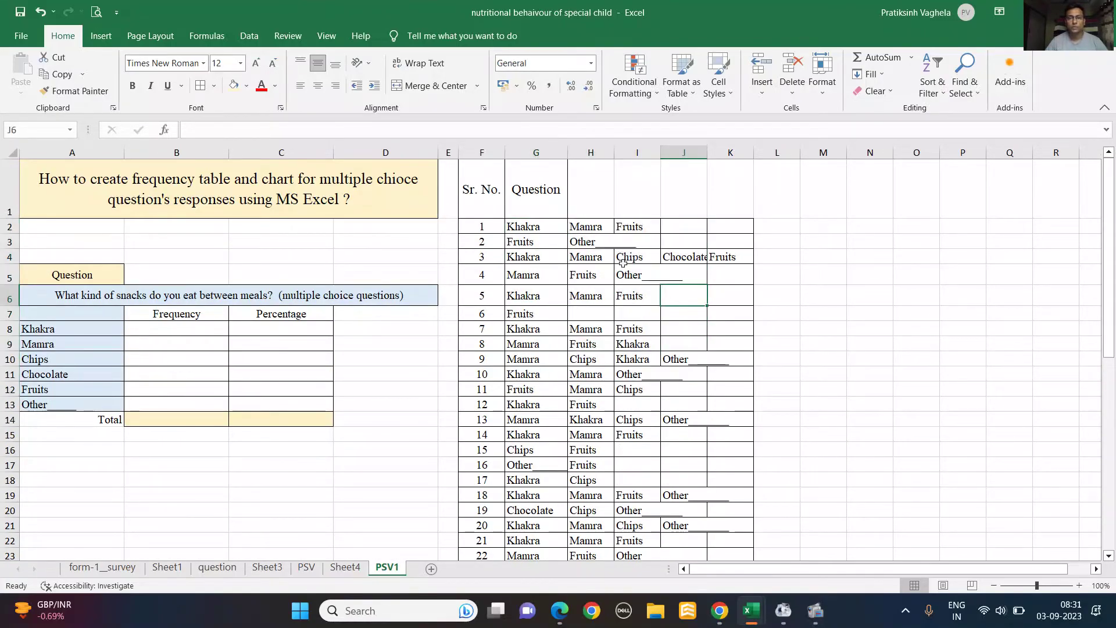
left_click(555, 221)
left_click(210, 326)
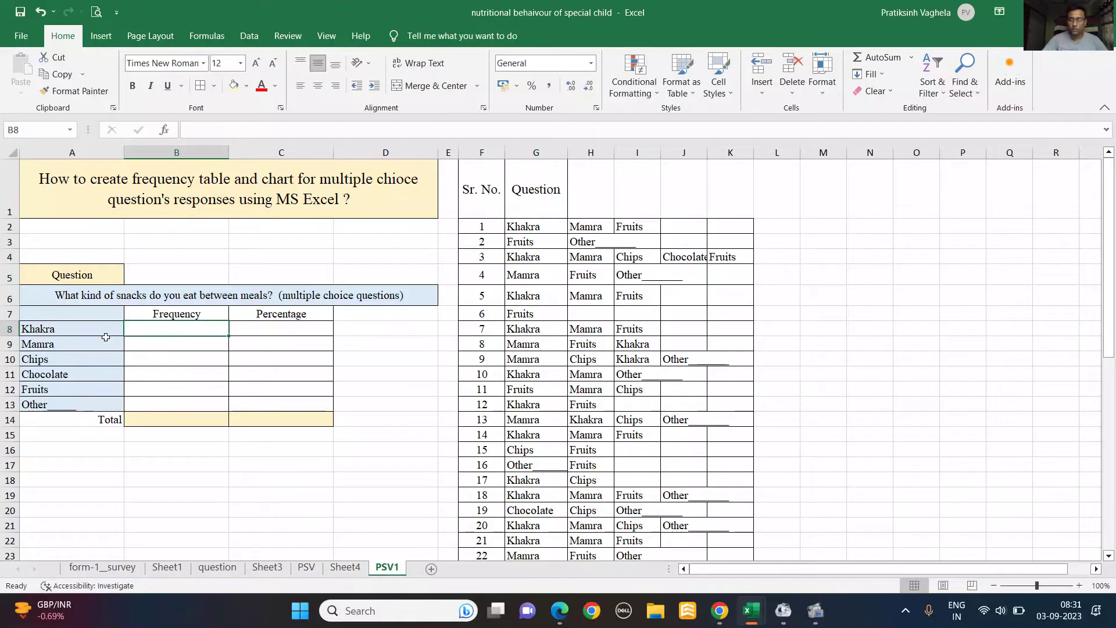
- Enter =(COUNTIF(G2:K50, "Khakra")) in B8 to count 32 Khakra responses
type("=")
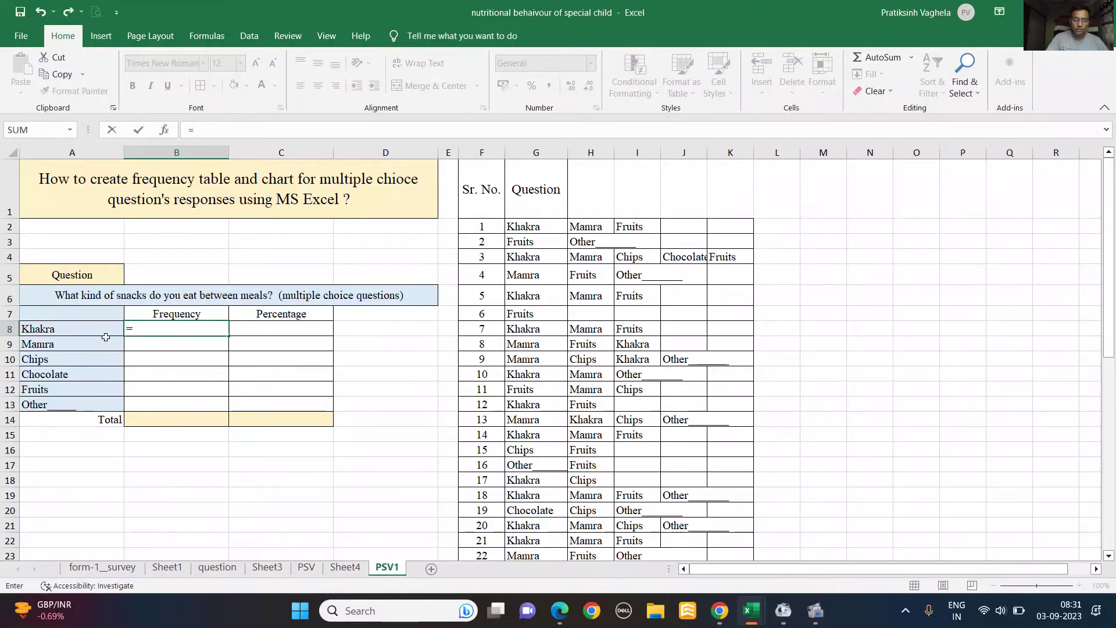
type("(cou")
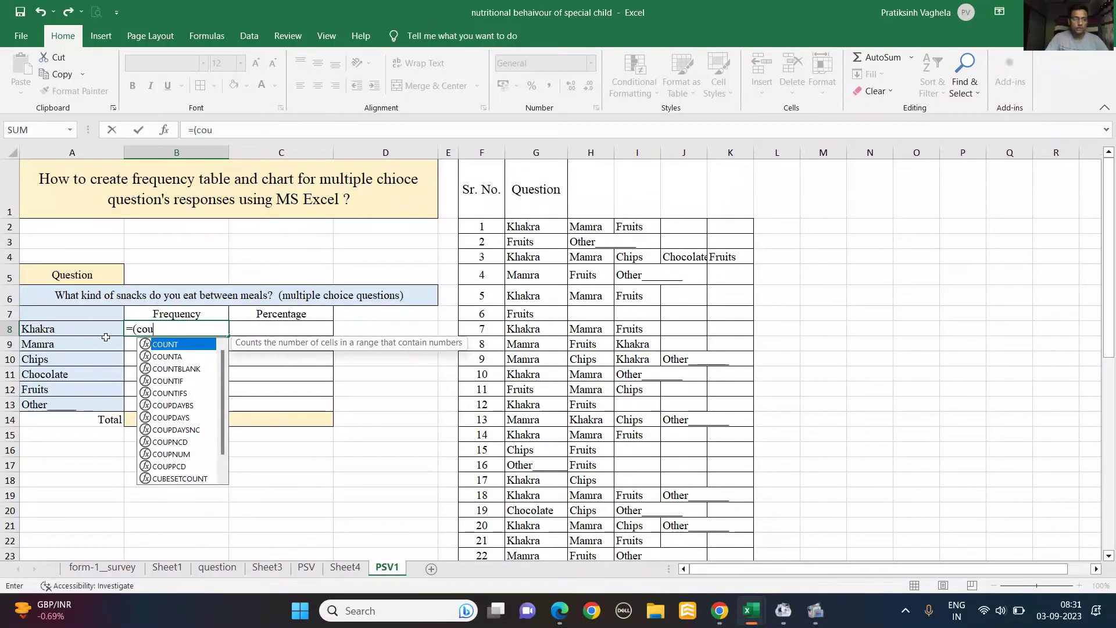
double_click(174, 381)
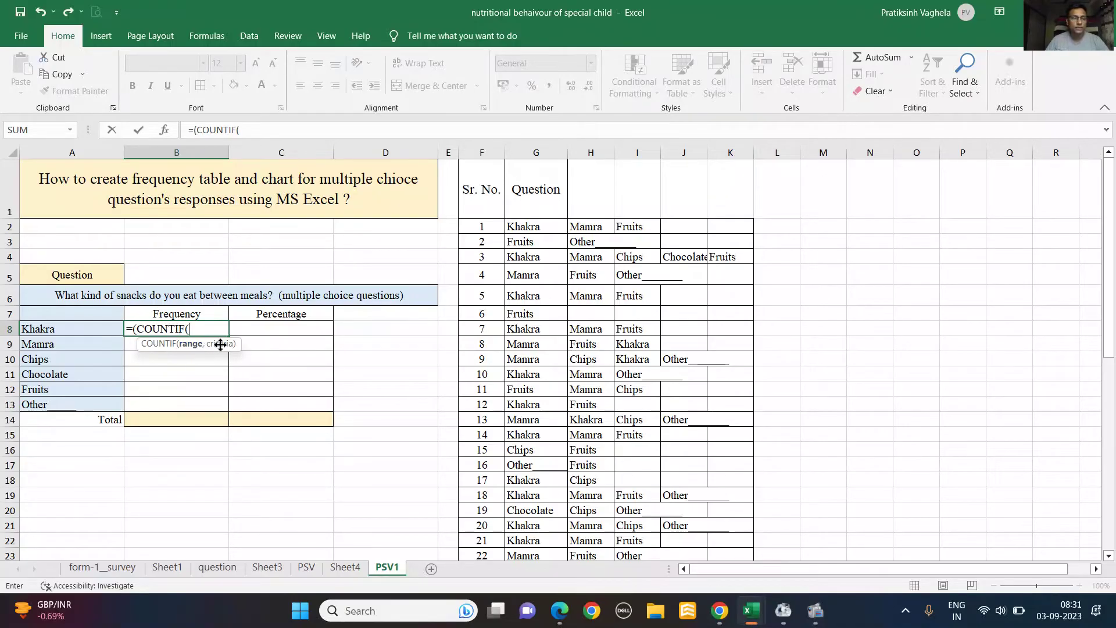
left_click_drag(545, 227, 733, 548)
left_click_drag(1107, 517, 1108, 255)
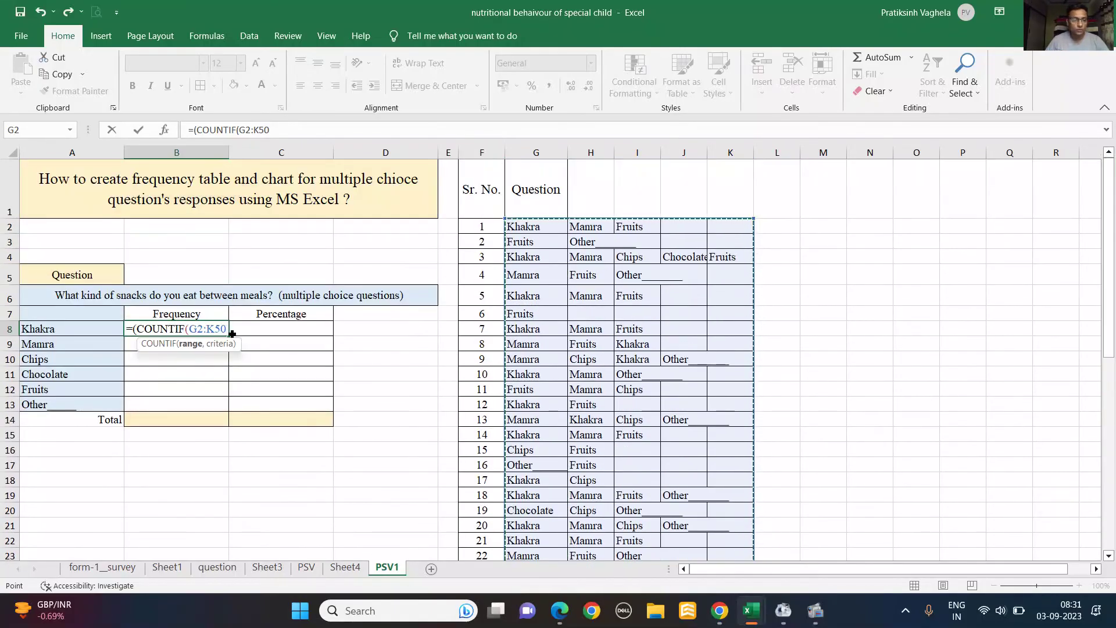
type(",")
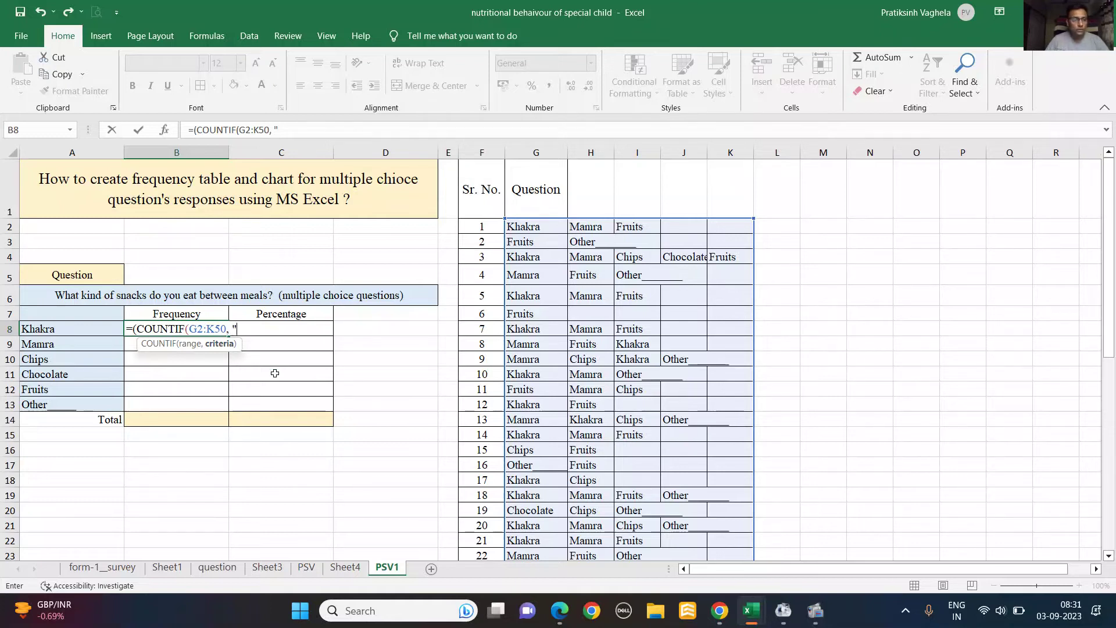
type("\"Kha")
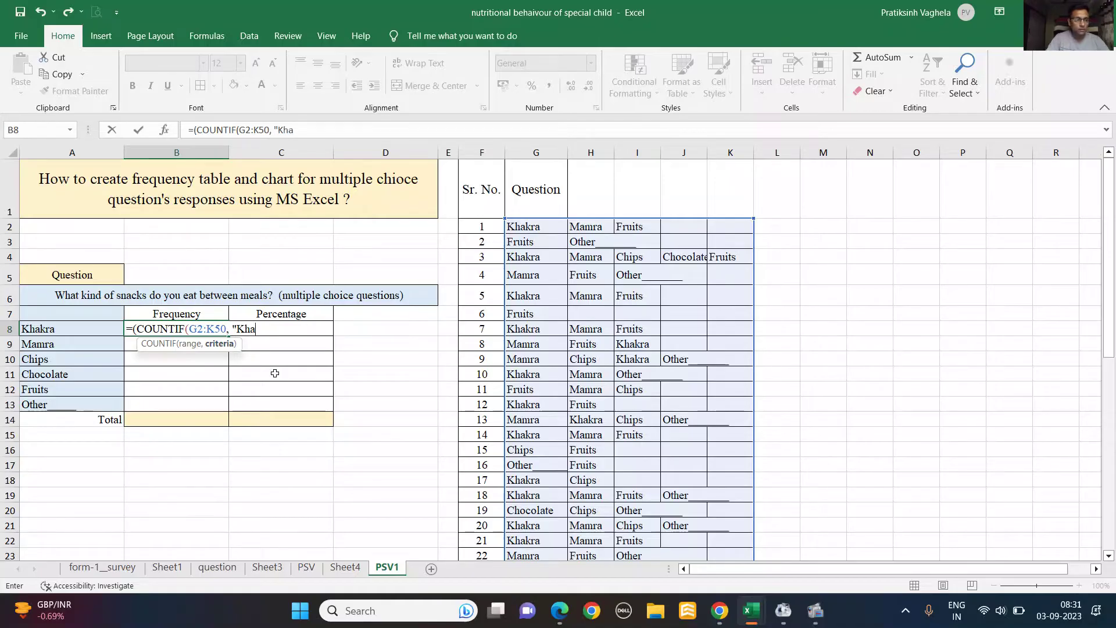
type("kra")
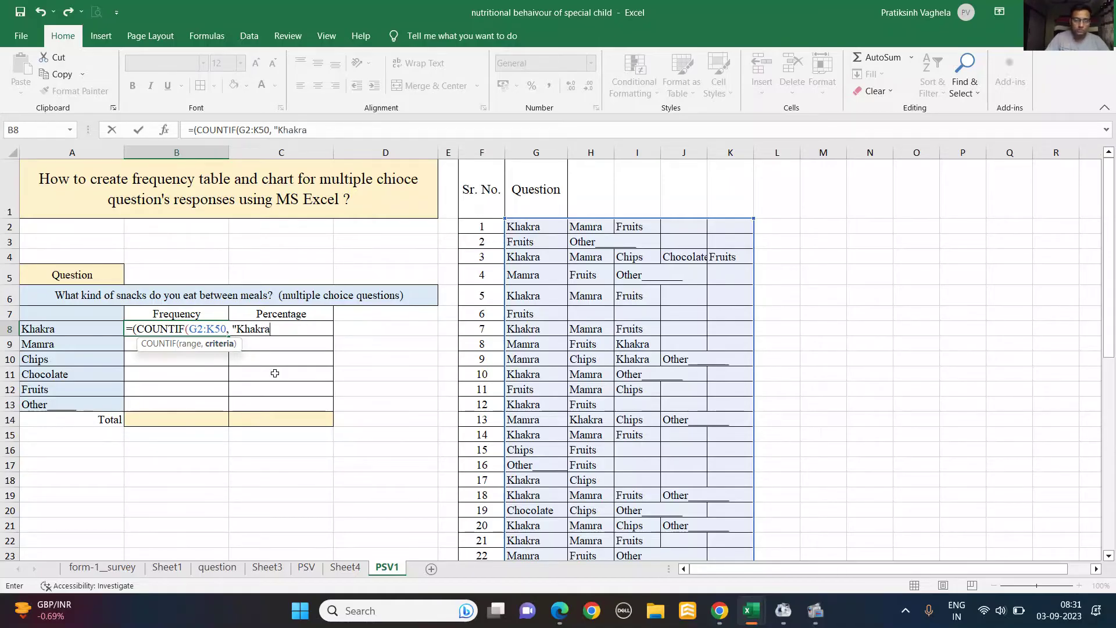
type("\"")
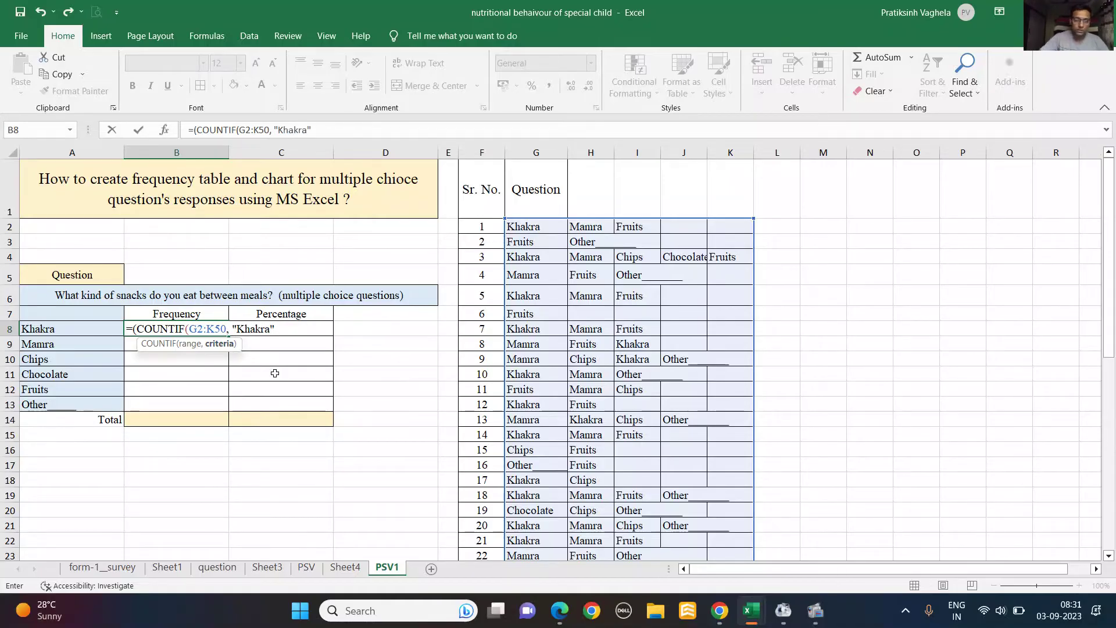
type("))")
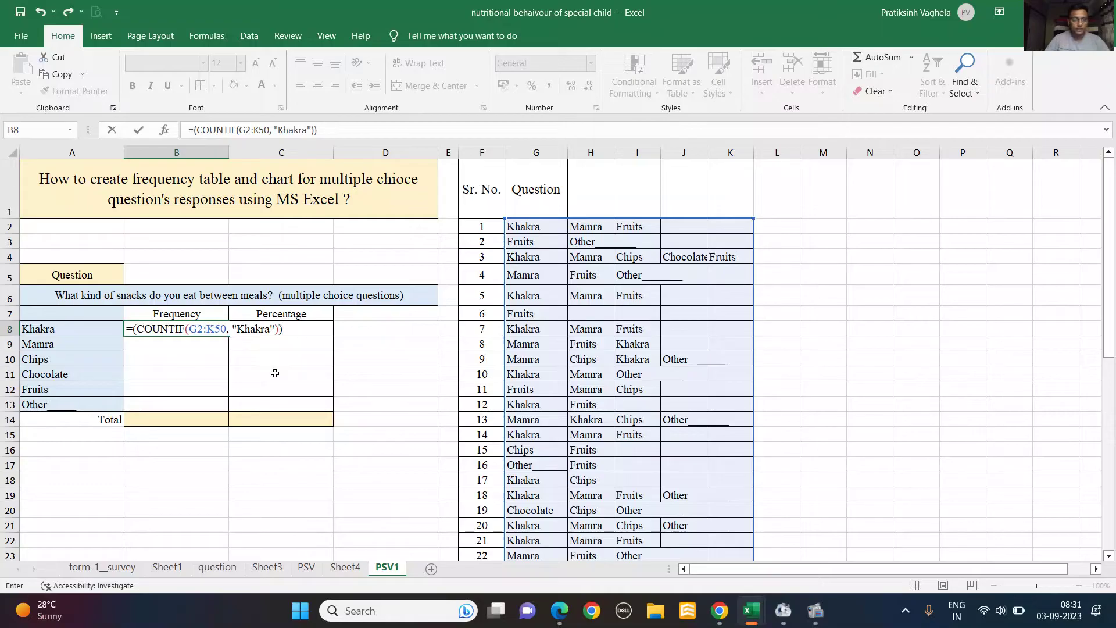
key("Return")
left_click(214, 329)
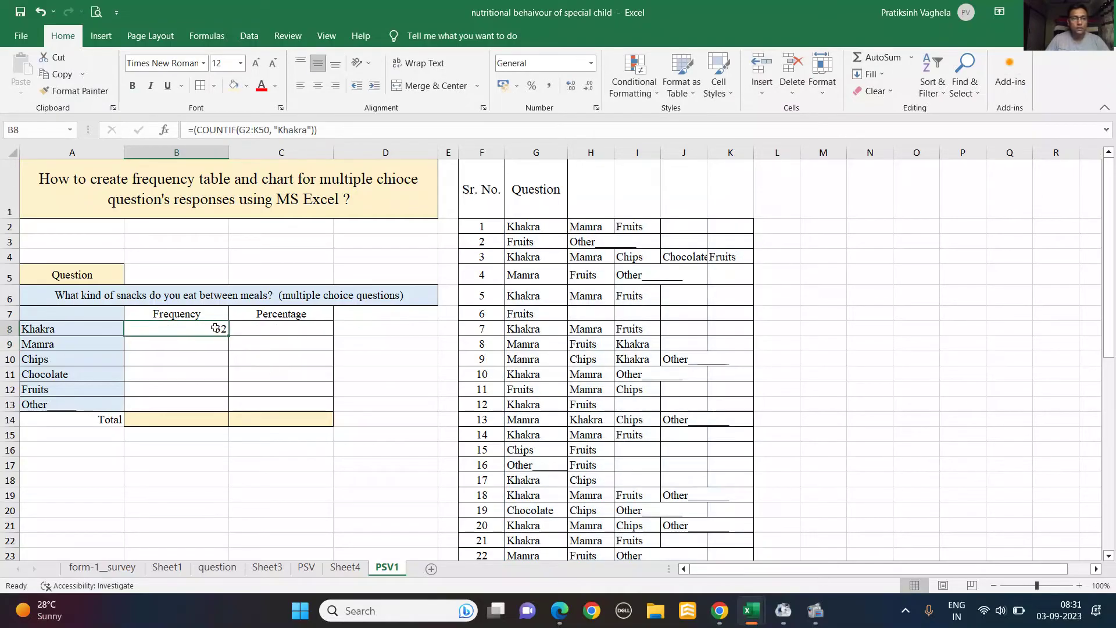
double_click(214, 329)
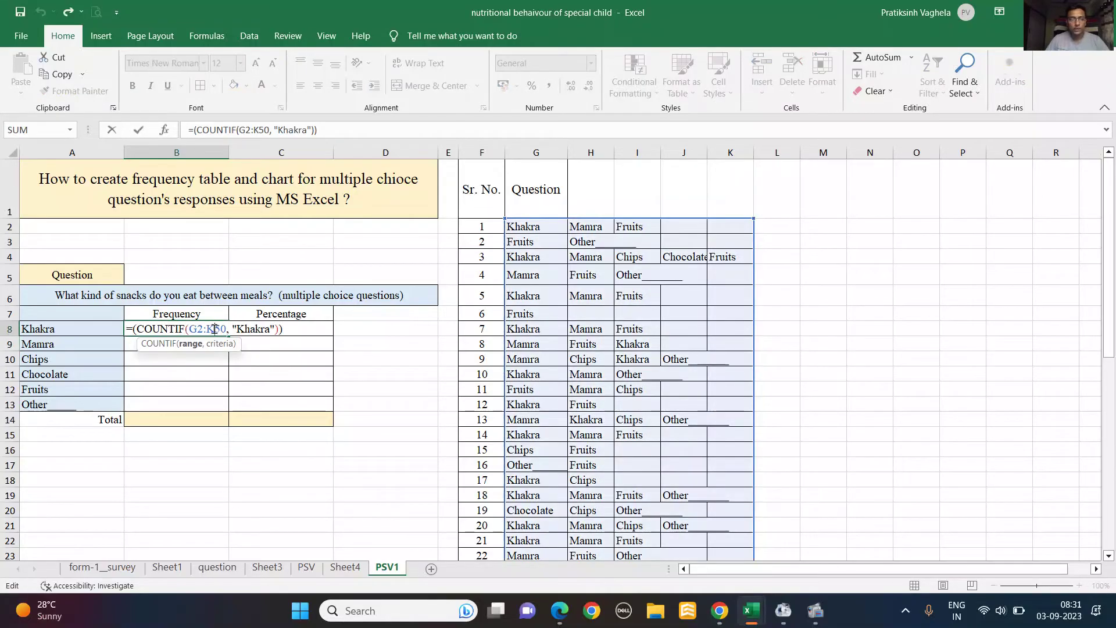
key("Return")
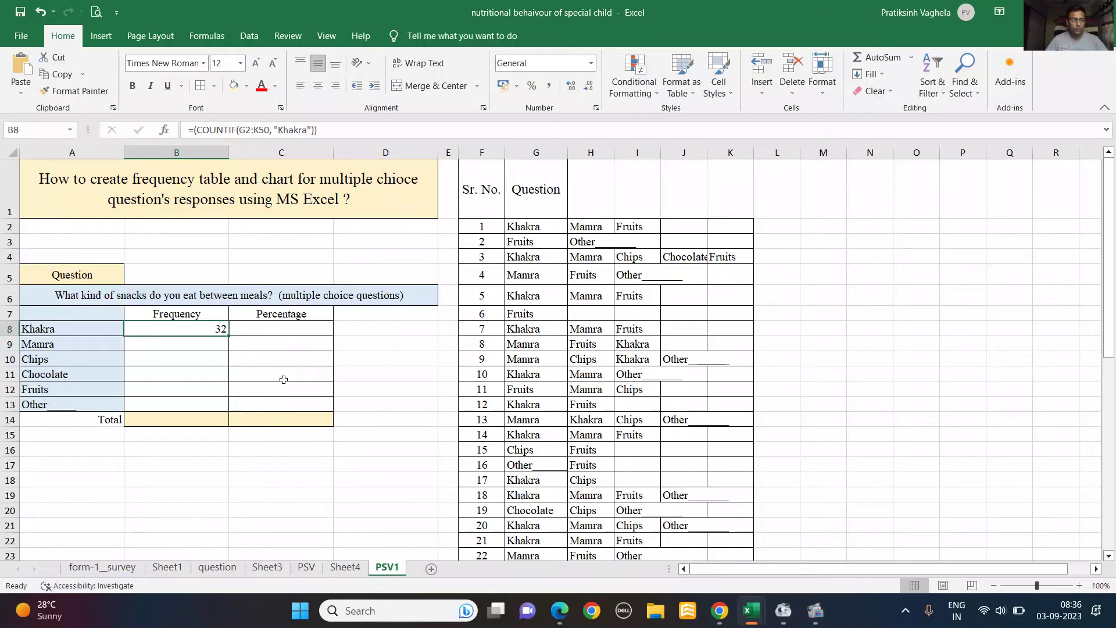
double_click(187, 328)
- Make the B8 COUNTIF range absolute as $G$2:$K$50
left_click(190, 330)
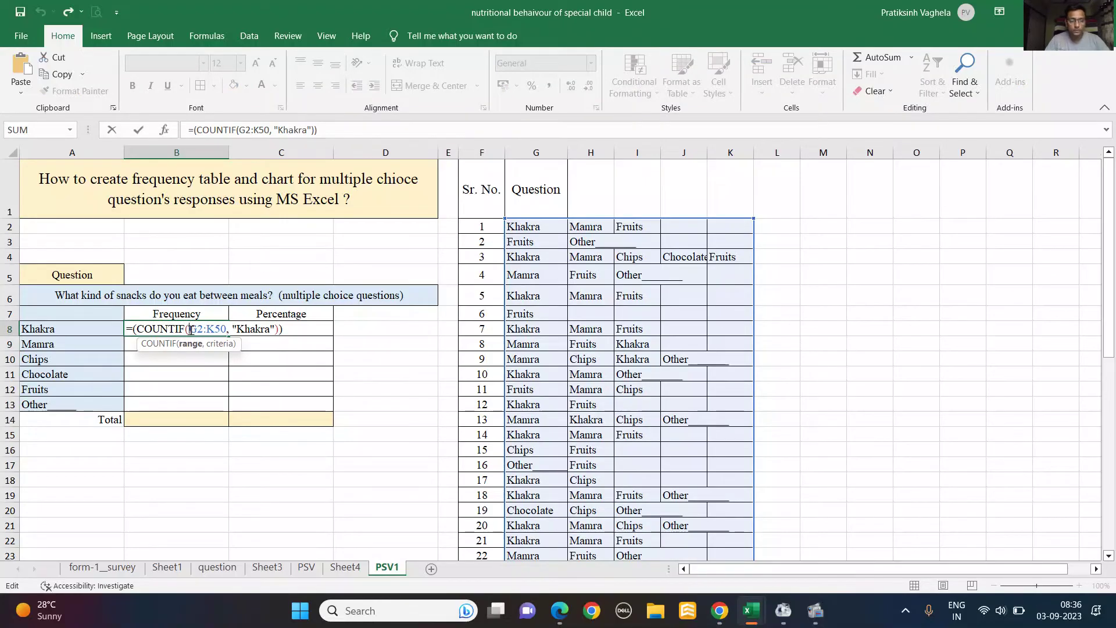
type("$")
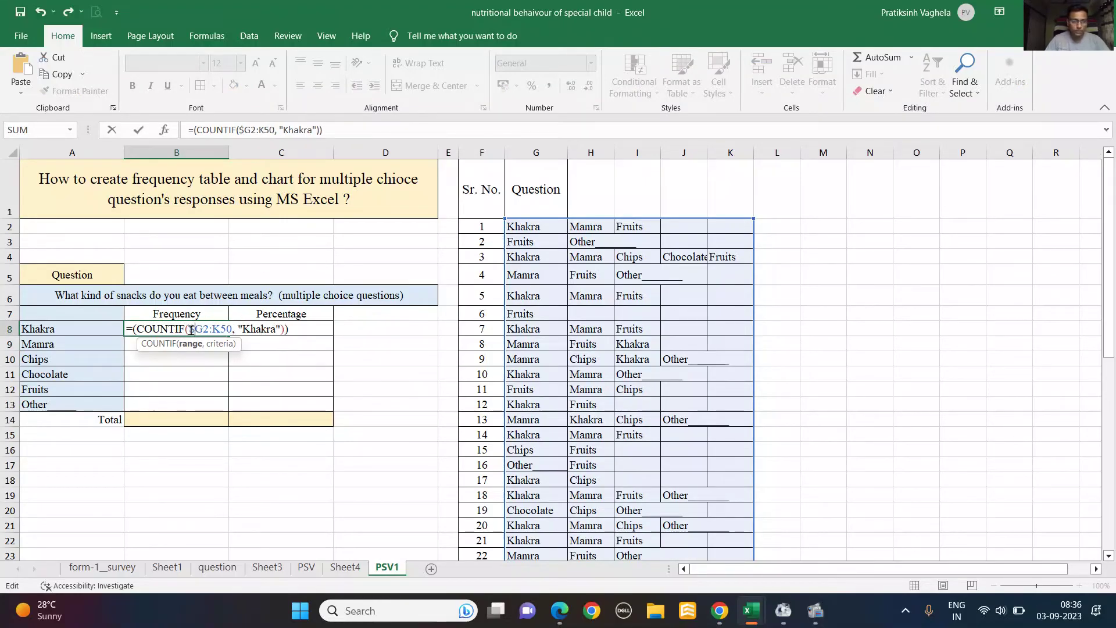
key("Right")
type("$")
key("Right")
key("Right")
type("$")
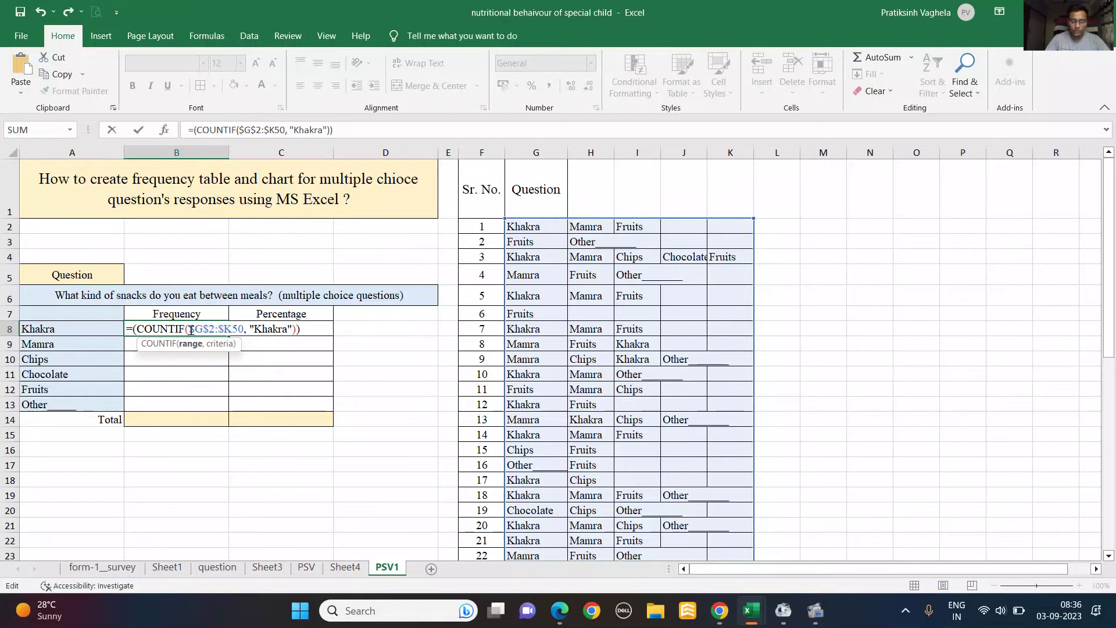
key("Right")
type("$")
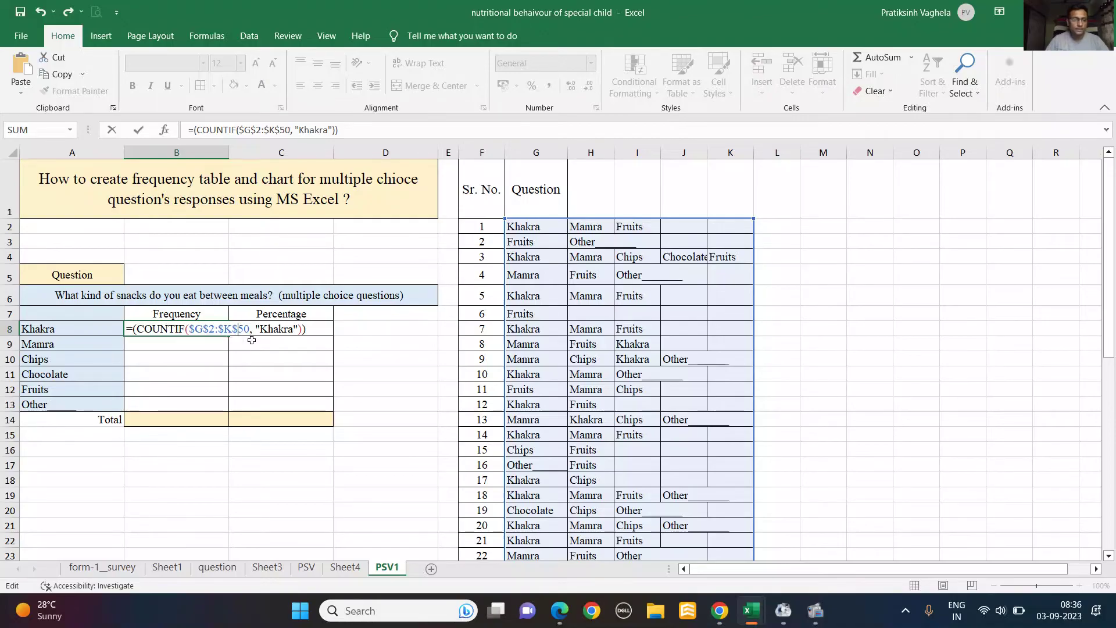
key("Return")
- Fill the Khakra count formula down from B8 to B13
left_click(217, 329)
left_click_drag(227, 336, 213, 407)
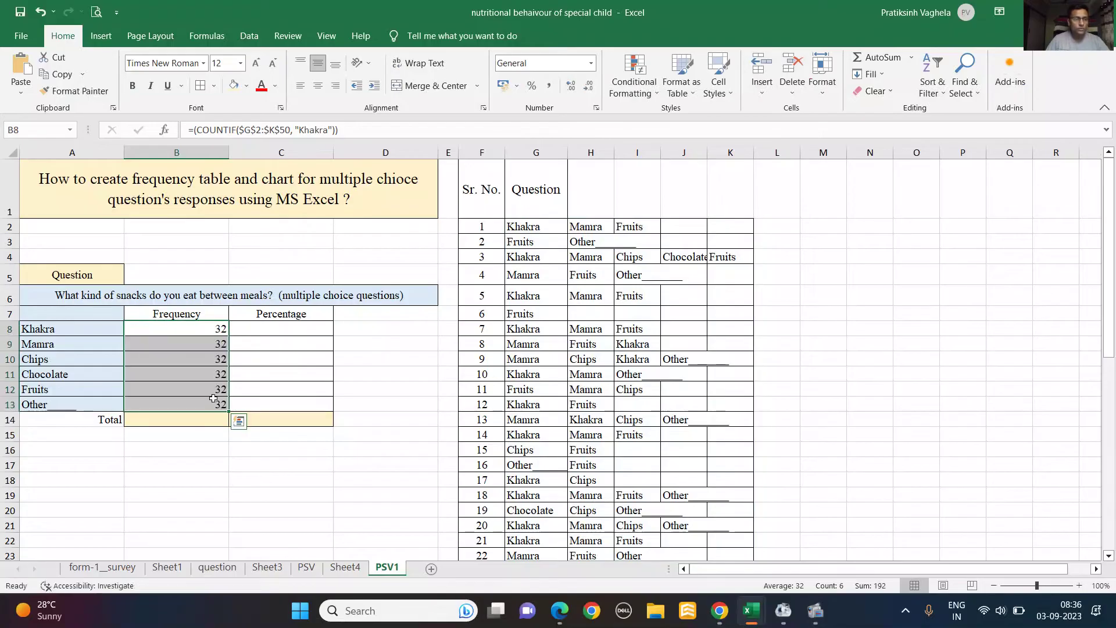
left_click(204, 344)
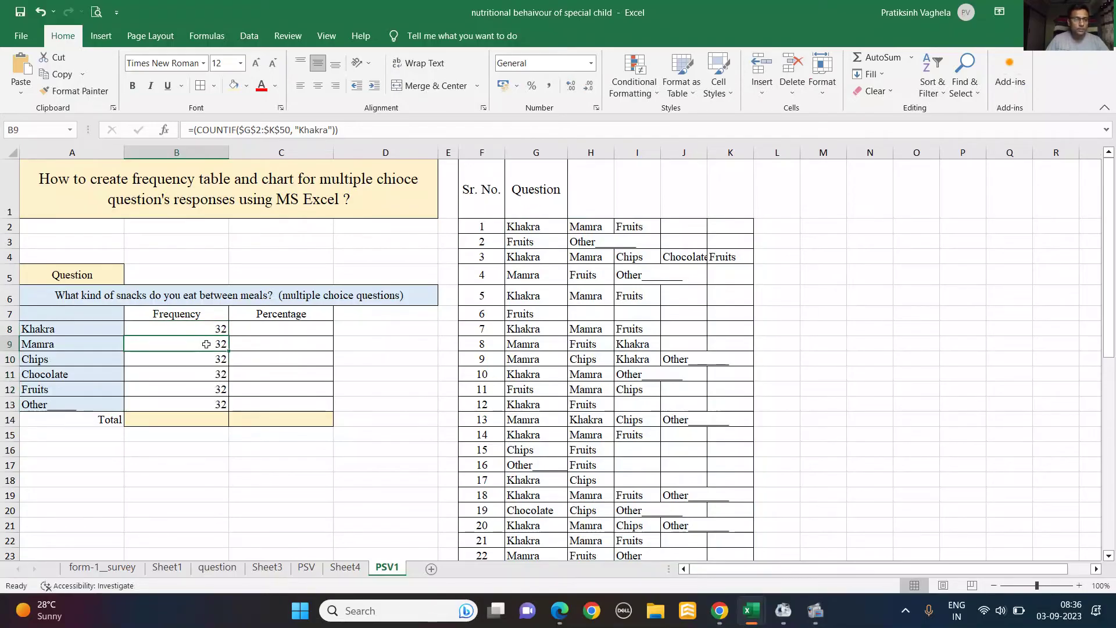
- Change the B9 and B10 criteria to Mamra and Chips, giving 31 and 15
double_click(205, 346)
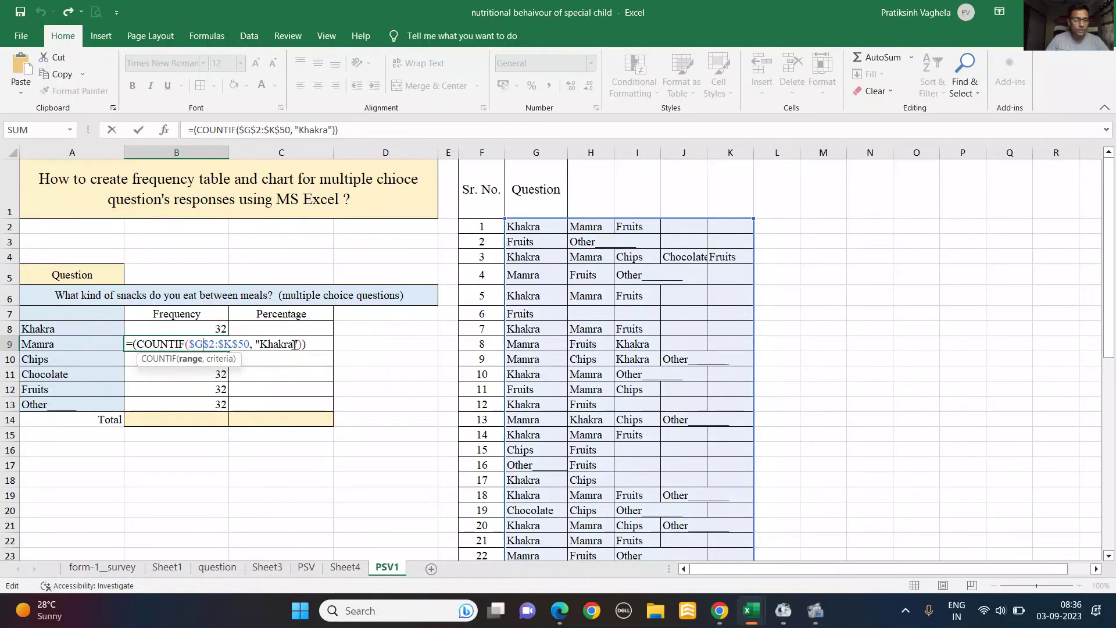
key("BackSpace")
key("BackSpace")
key("BackSpace")
key("BackSpace")
key("BackSpace")
key("BackSpace")
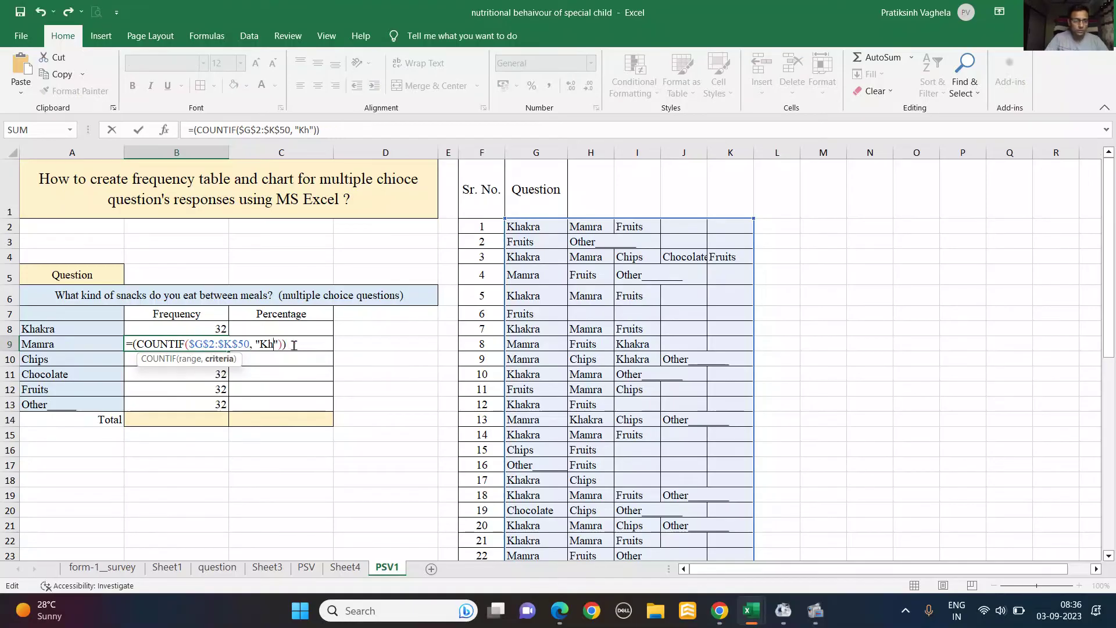
type("Mamra")
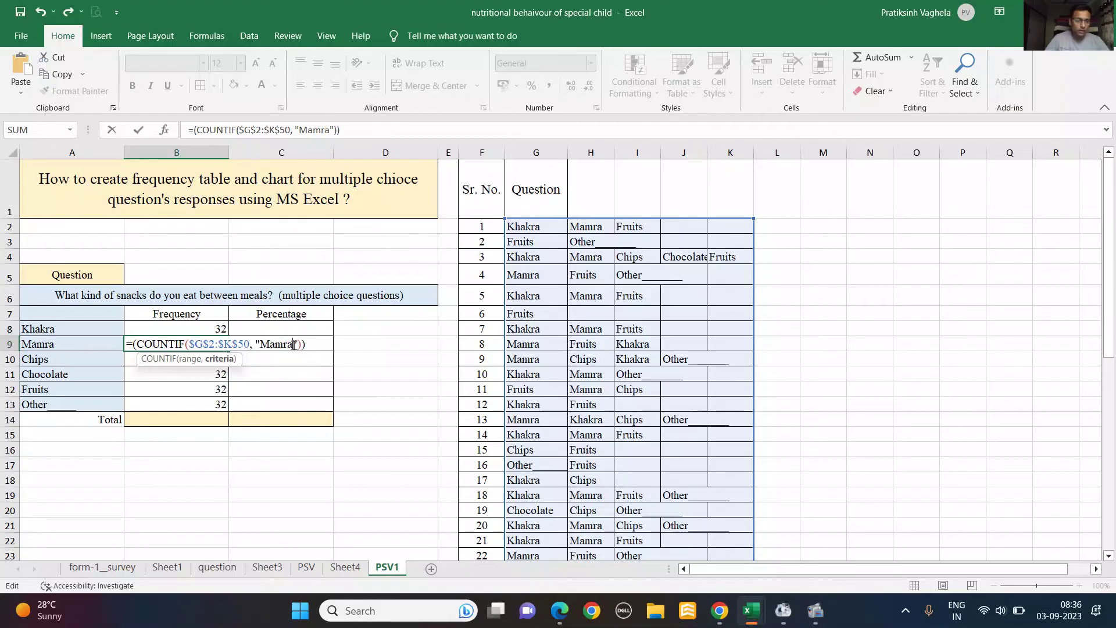
key("Return")
double_click(225, 359)
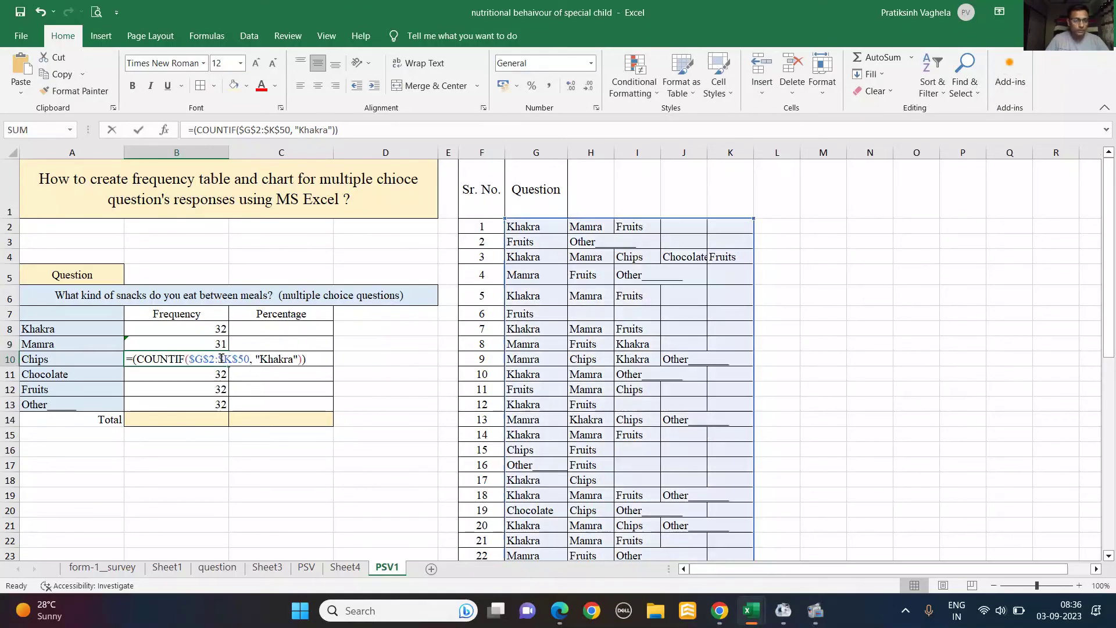
left_click(294, 359)
key("BackSpace")
key("BackSpace")
key("BackSpace")
key("BackSpace")
key("BackSpace")
key("BackSpace")
type("Chips")
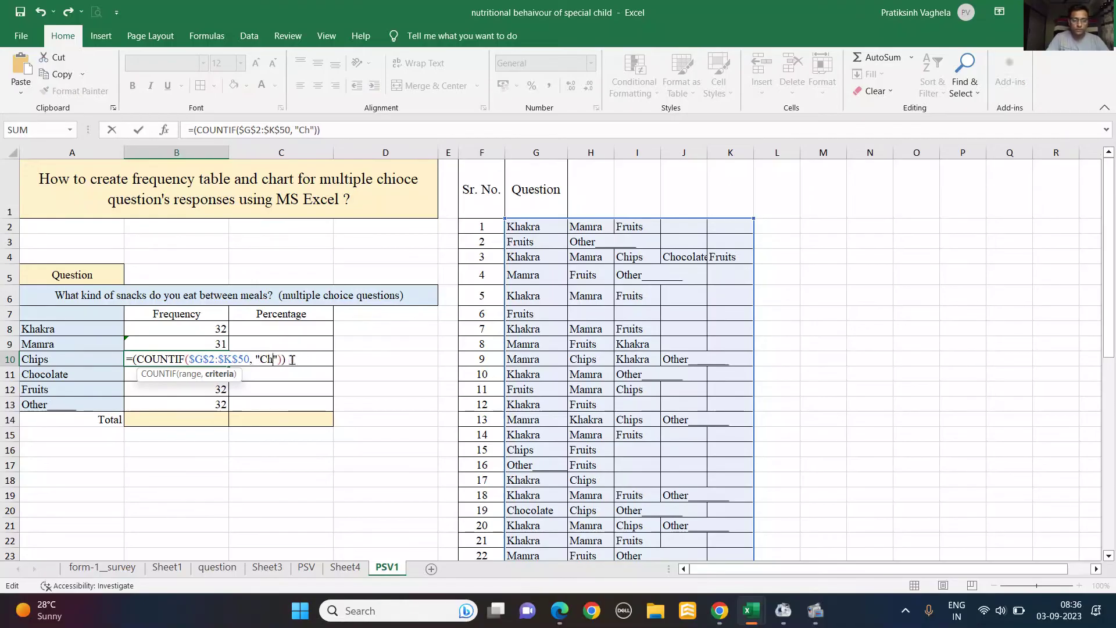
key("Return")
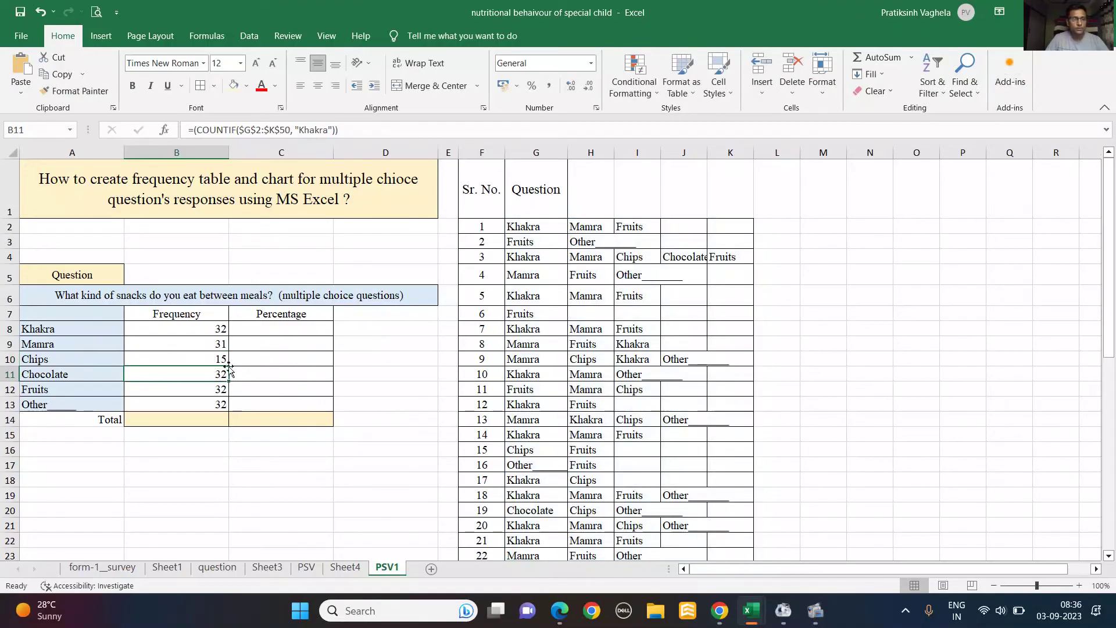
- Change the B11 and B12 criteria to Chocolate and Fruits, giving 3 and 33
double_click(220, 374)
left_click(294, 374)
key("BackSpace")
key("BackSpace")
key("BackSpace")
key("BackSpace")
key("BackSpace")
key("BackSpace")
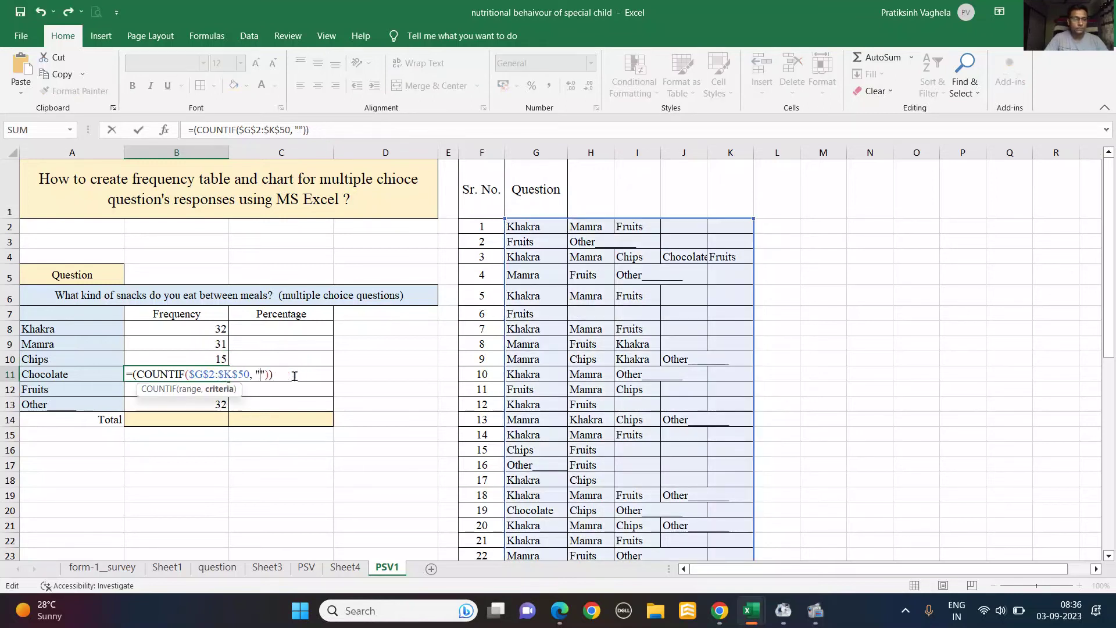
type("Choco")
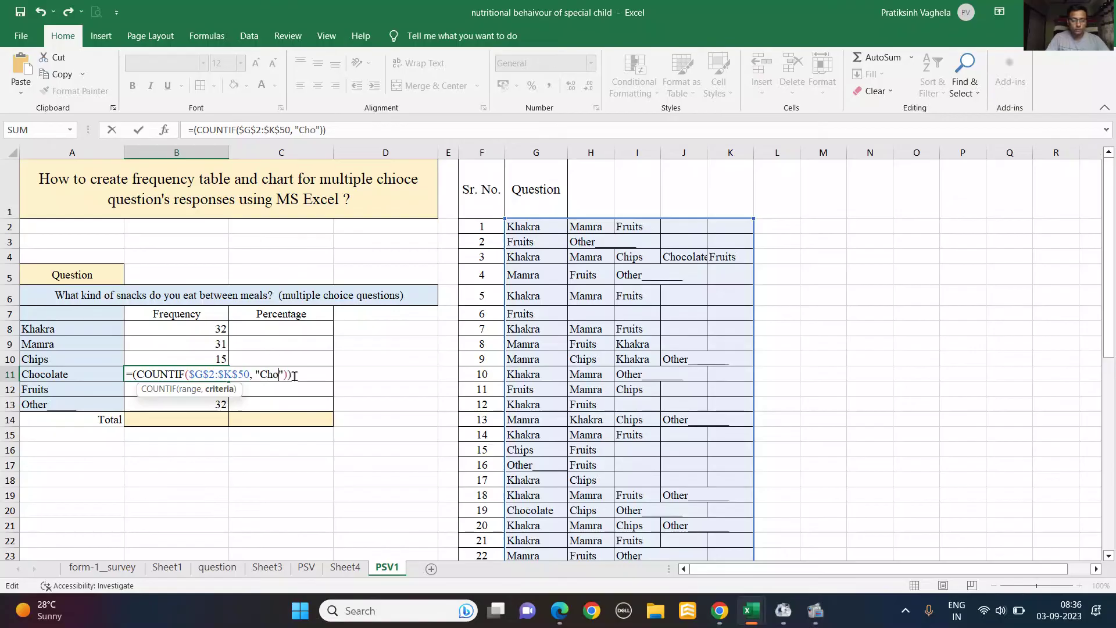
type("late")
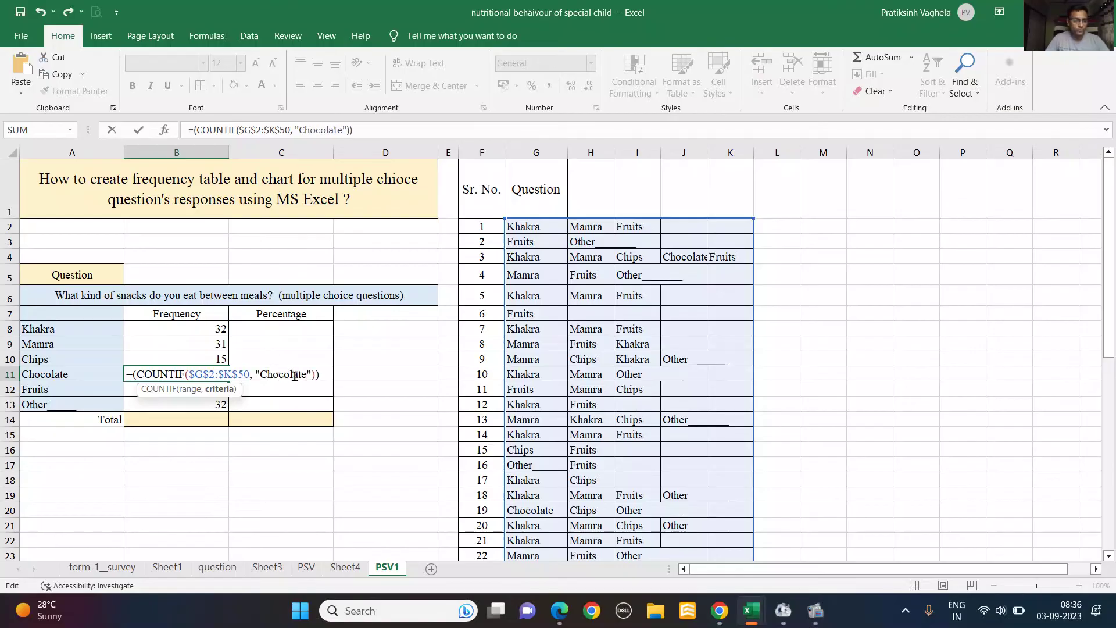
key("Return")
double_click(211, 389)
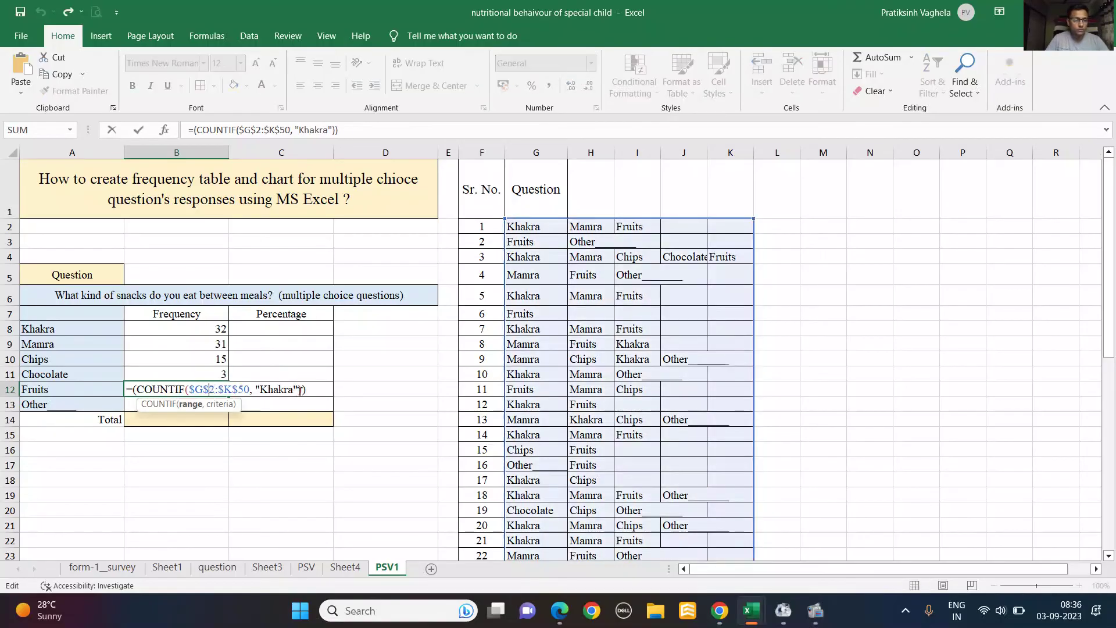
left_click(293, 388)
key("BackSpace")
key("BackSpace")
key("BackSpace")
key("BackSpace")
key("BackSpace")
key("BackSpace")
type("Fruits")
key("Return")
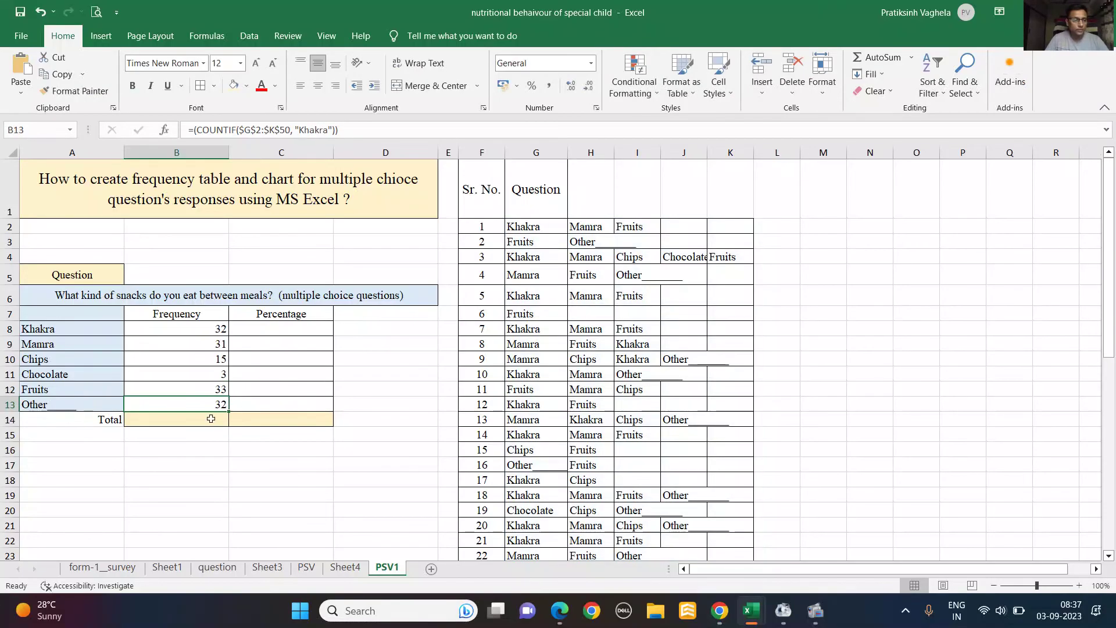
double_click(218, 405)
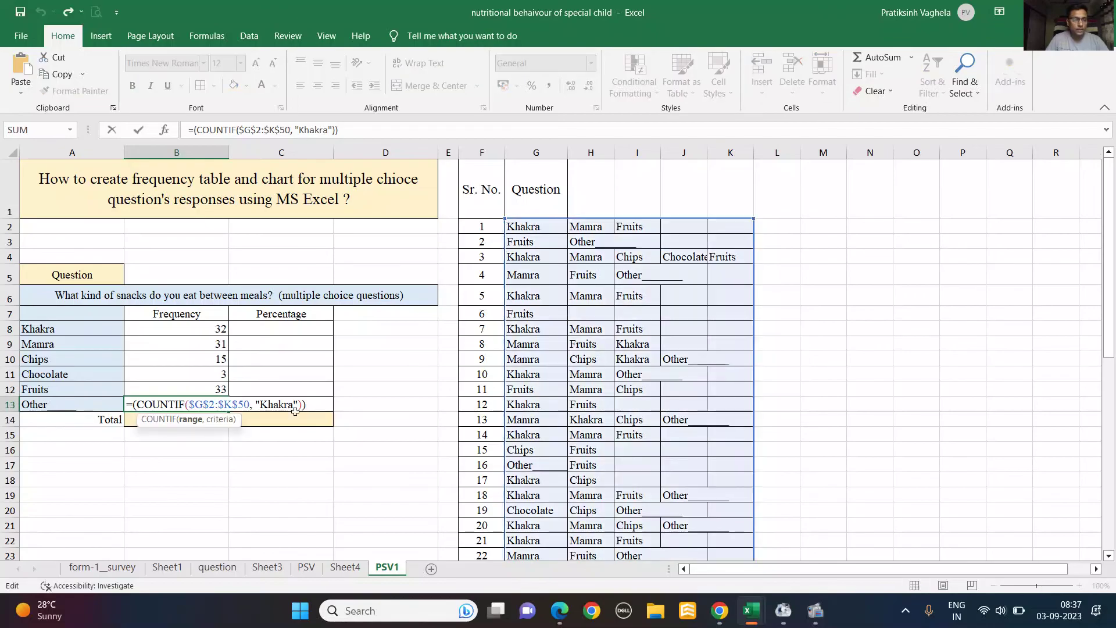
key("Return")
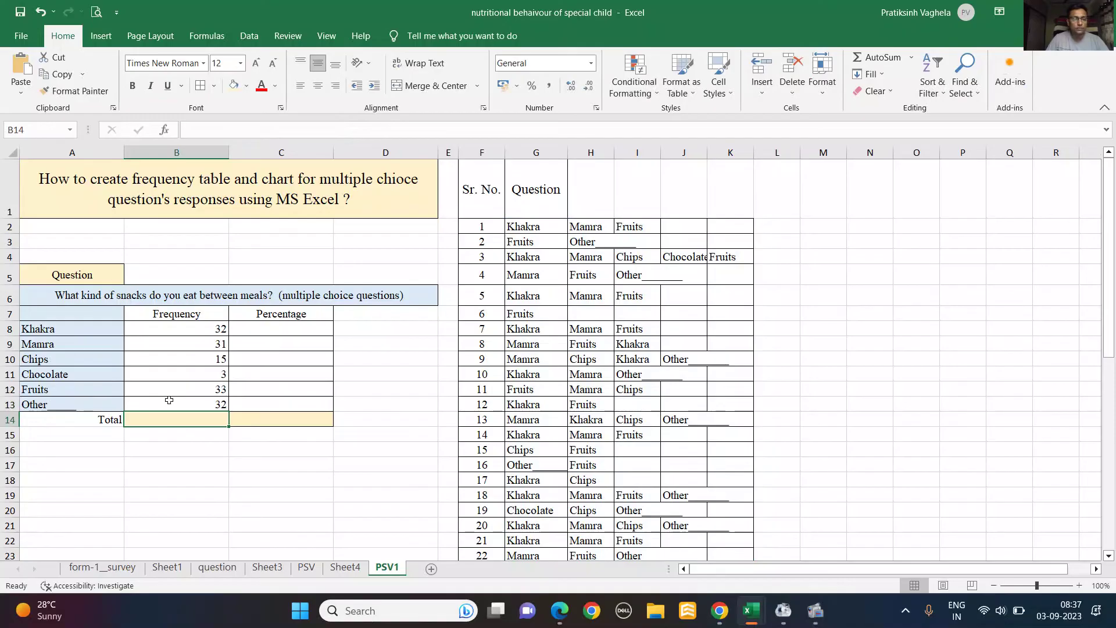
- Replace B13's criterion with the Other label copied from I5, counting 20 responses
left_click(647, 271)
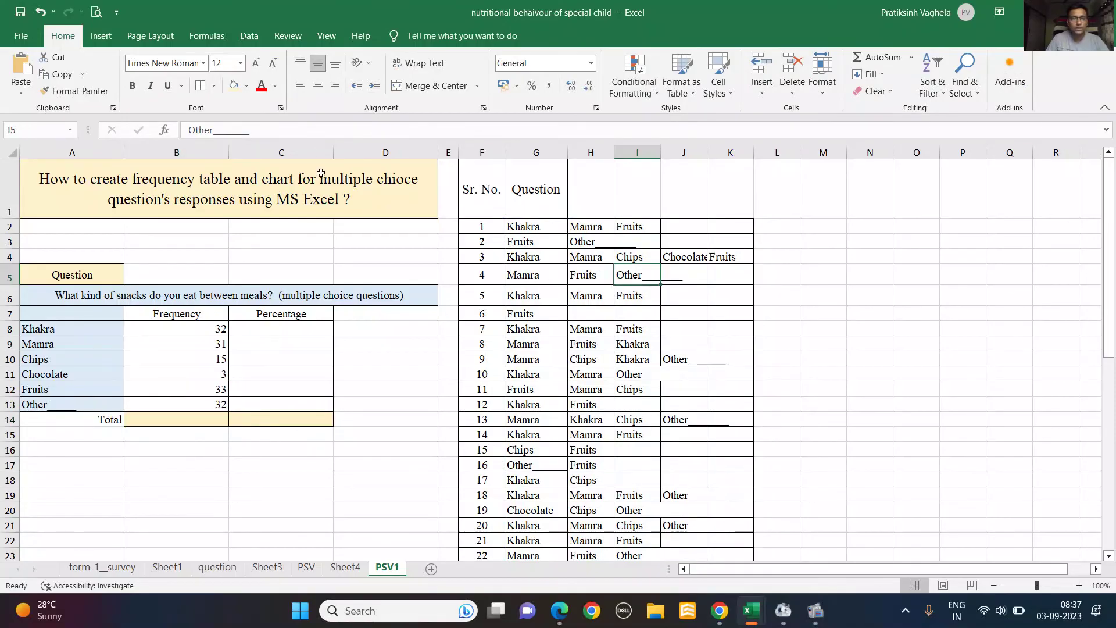
left_click_drag(265, 133, 181, 134)
key("ctrl+c")
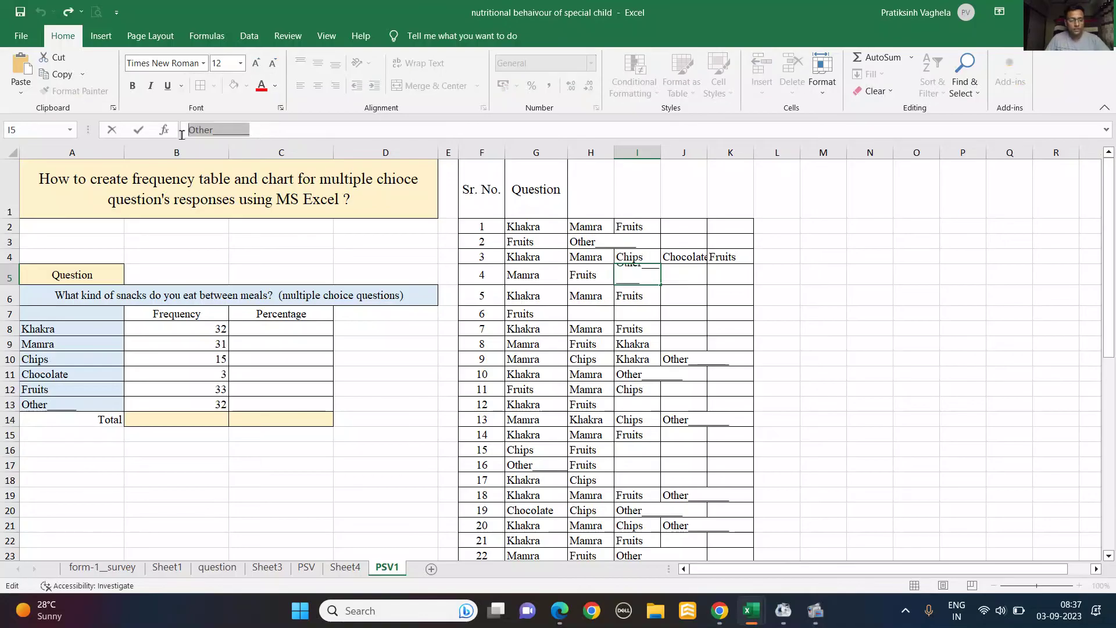
left_click(183, 400)
double_click(184, 399)
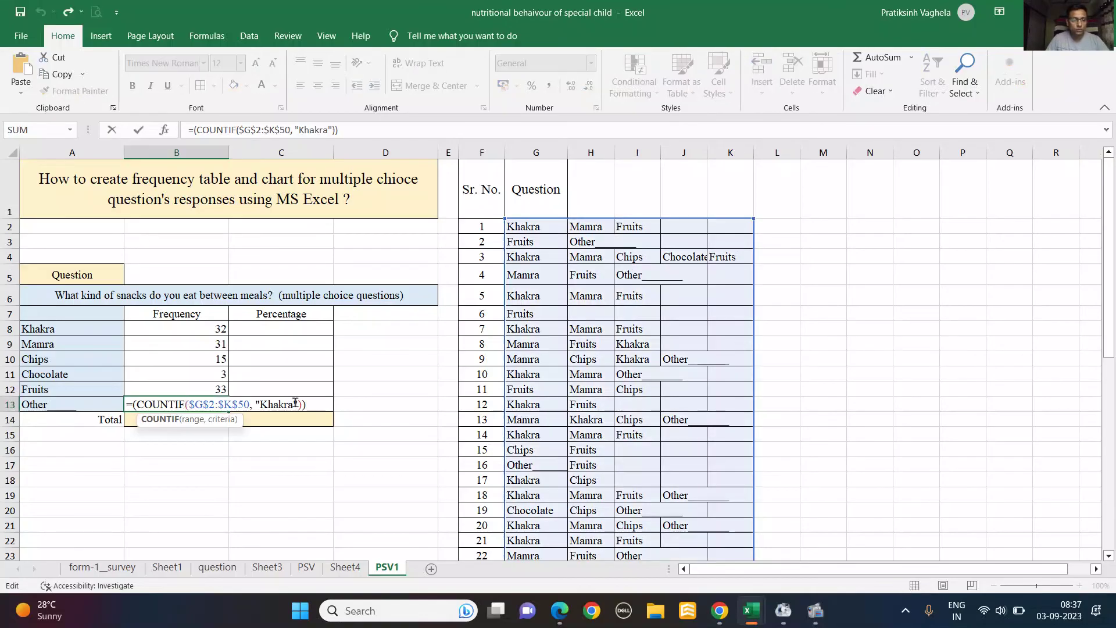
left_click(292, 407)
key("BackSpace")
key("BackSpace")
key("BackSpace")
key("BackSpace")
key("BackSpace")
key("BackSpace")
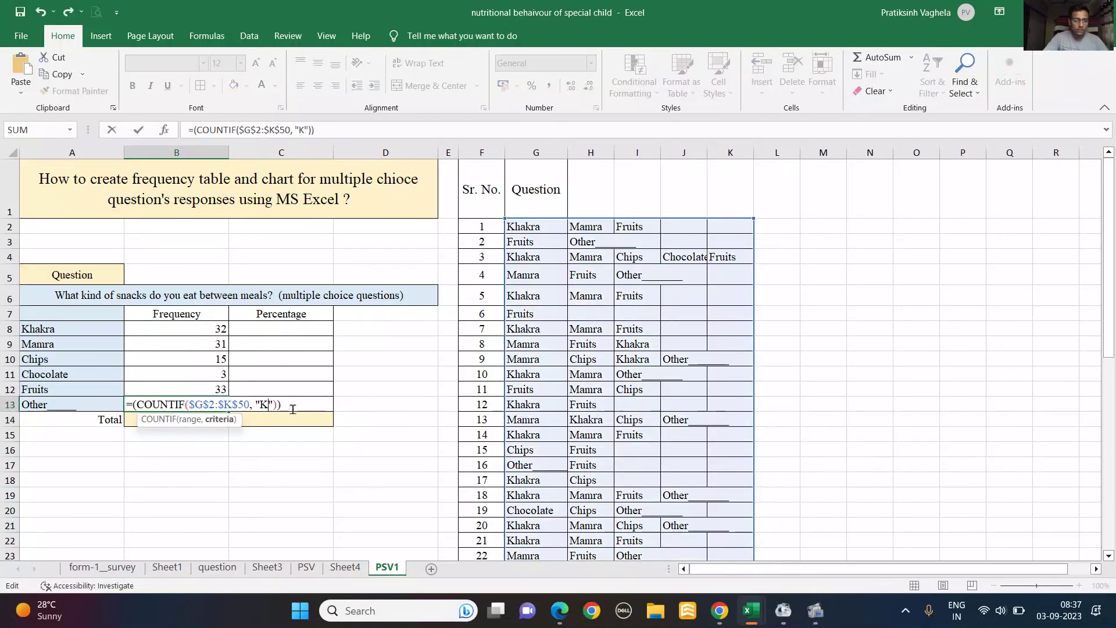
key("ctrl+v")
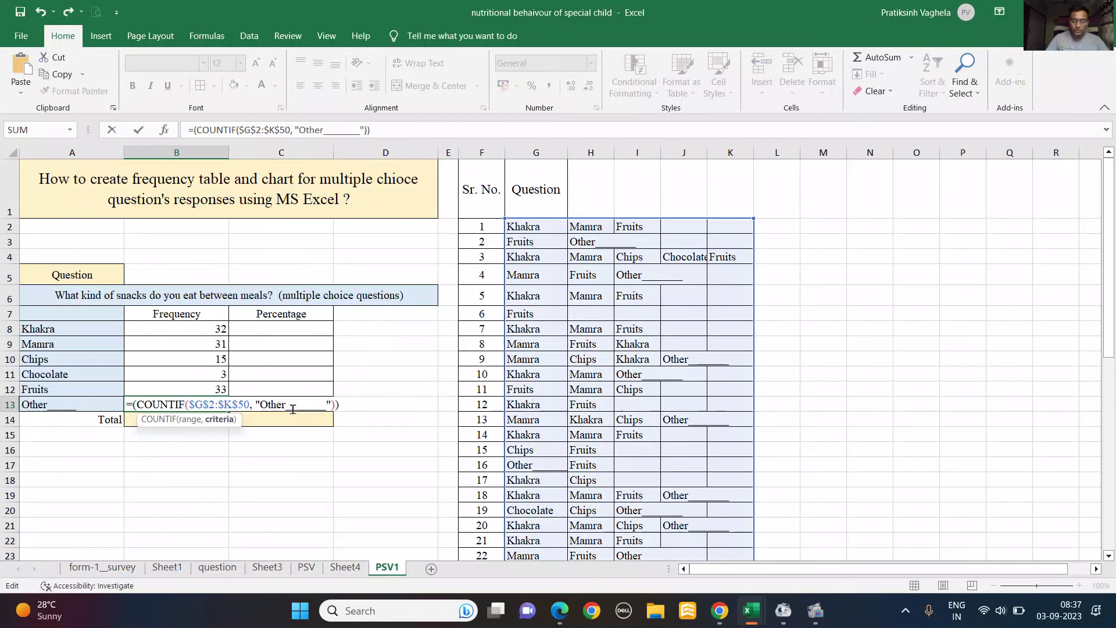
key("Return")
- AutoSum the frequencies B8:B13 into B14, giving a total of 134
left_click_drag(212, 327, 200, 405)
left_click(200, 418)
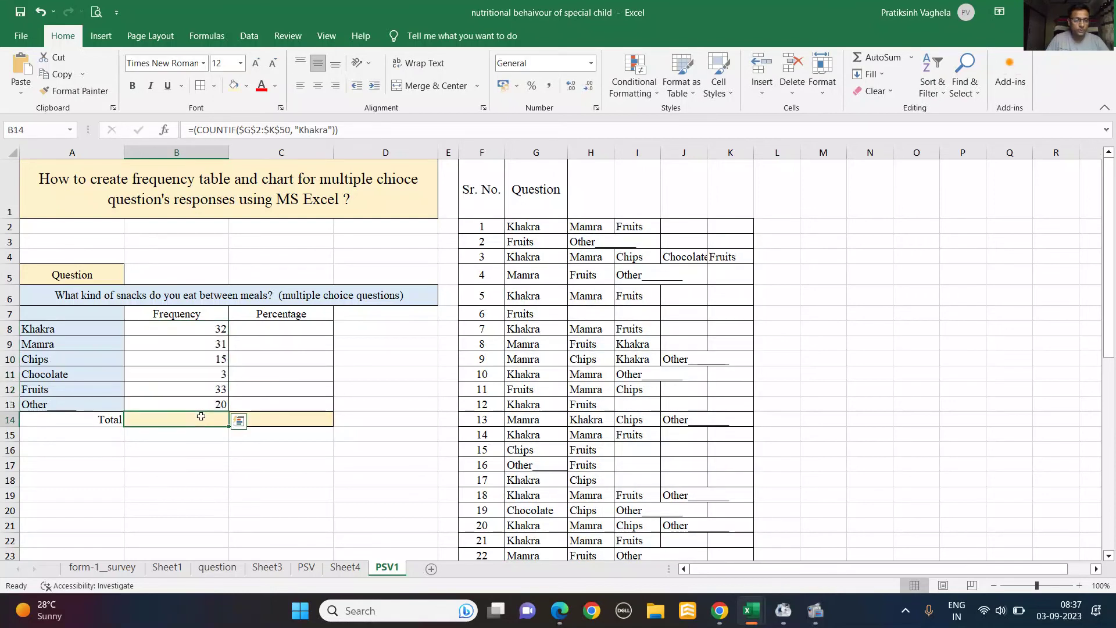
left_click(877, 57)
key("Return")
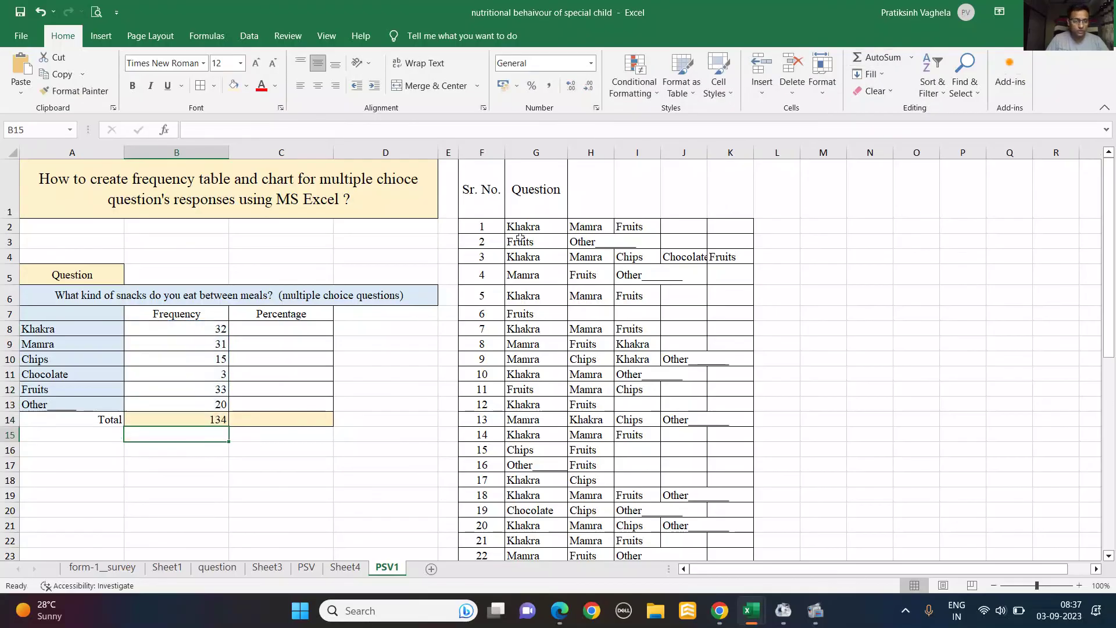
- Enter =(B8/$B$14)*100 in C8 and fill it down to C13
left_click(286, 331)
type("=(")
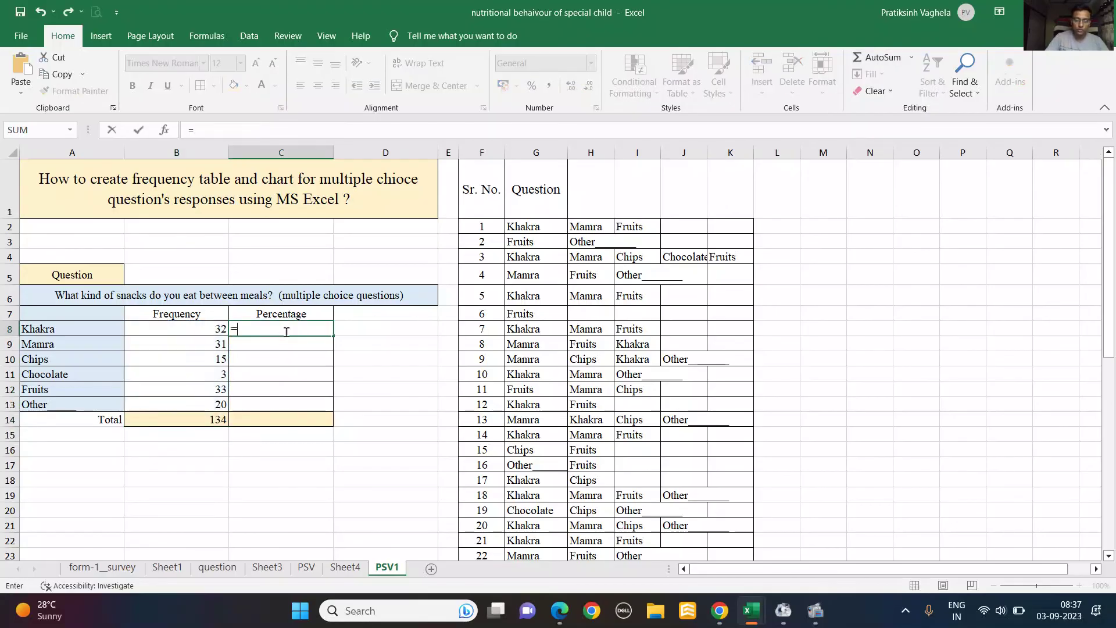
left_click(210, 329)
type("/")
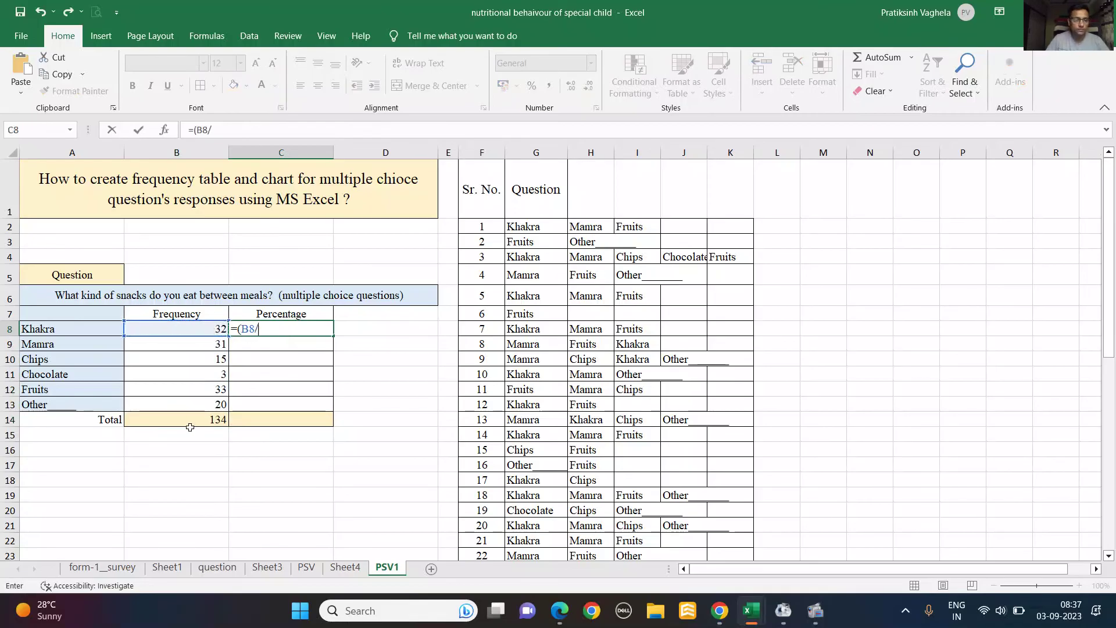
left_click(191, 420)
type(")")
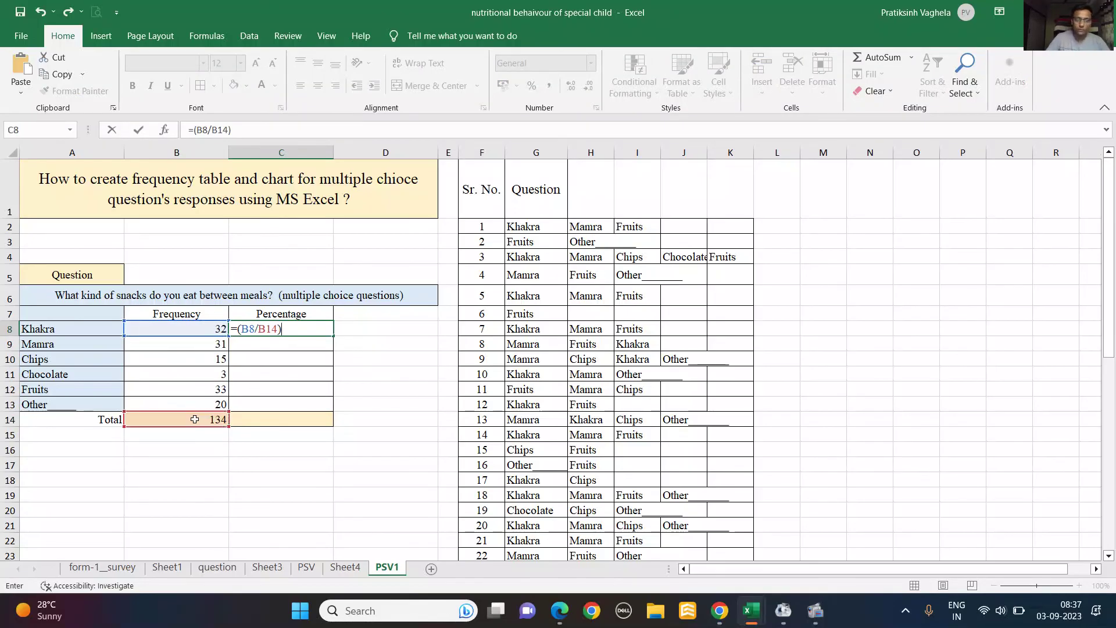
type("*100")
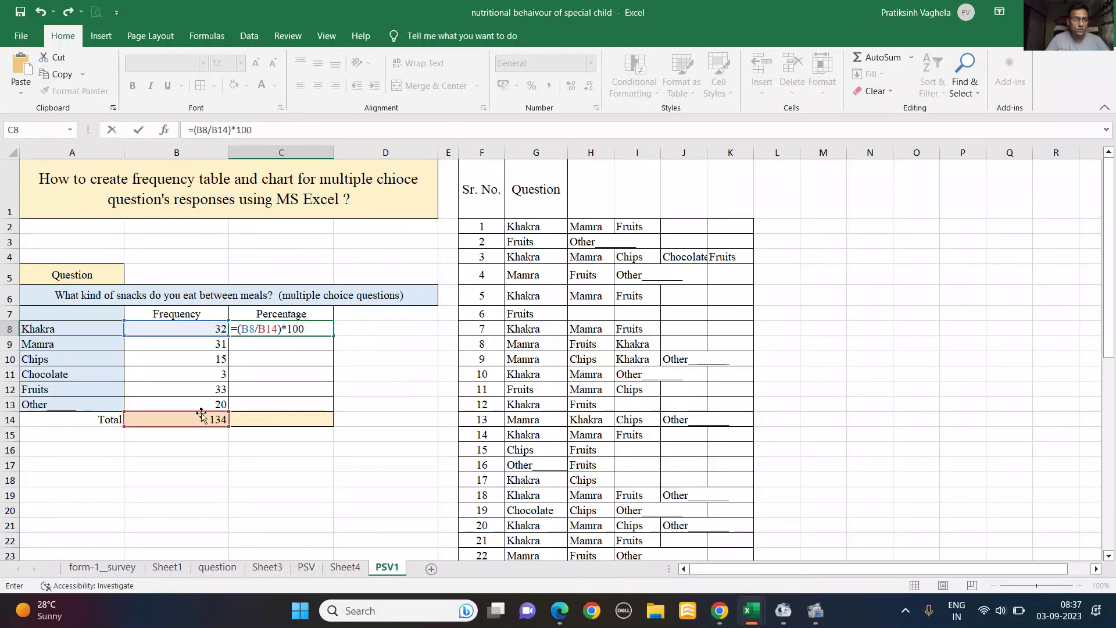
type("$")
left_click(265, 329)
type("$")
key("ctrl+Return")
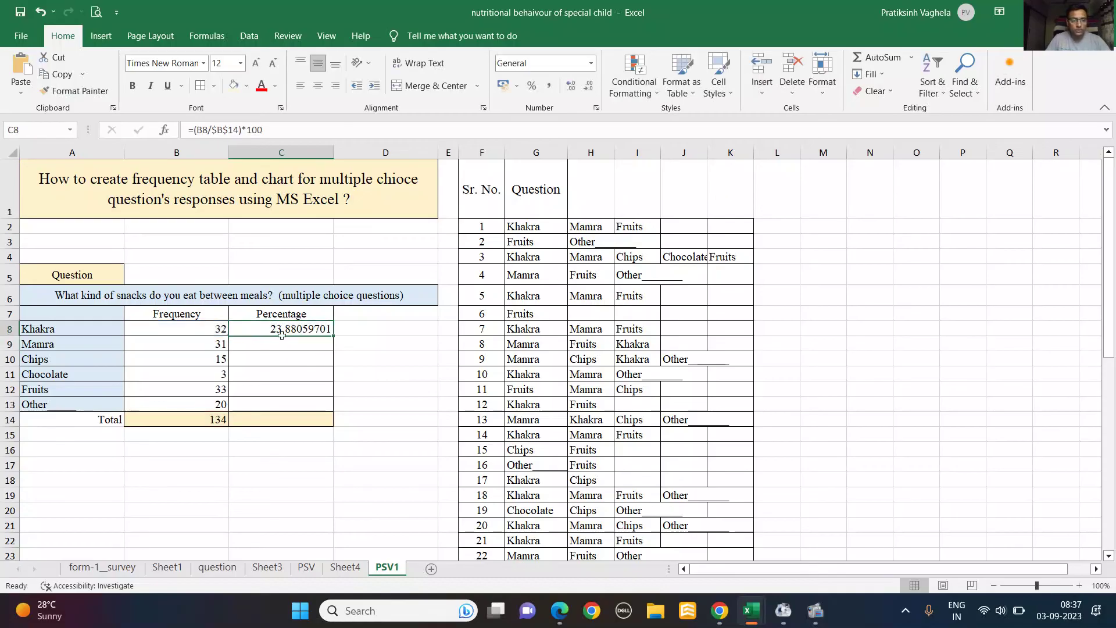
left_click_drag(336, 333, 337, 407)
- AutoSum the percentages into C14, totalling 100
left_click(297, 420)
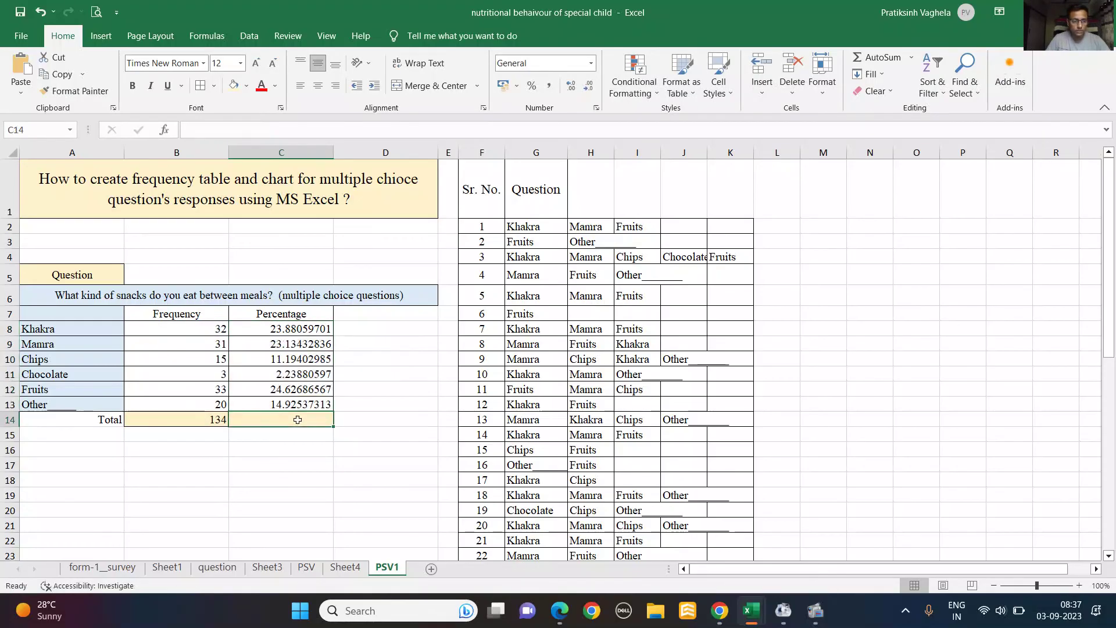
left_click(872, 57)
key("Return")
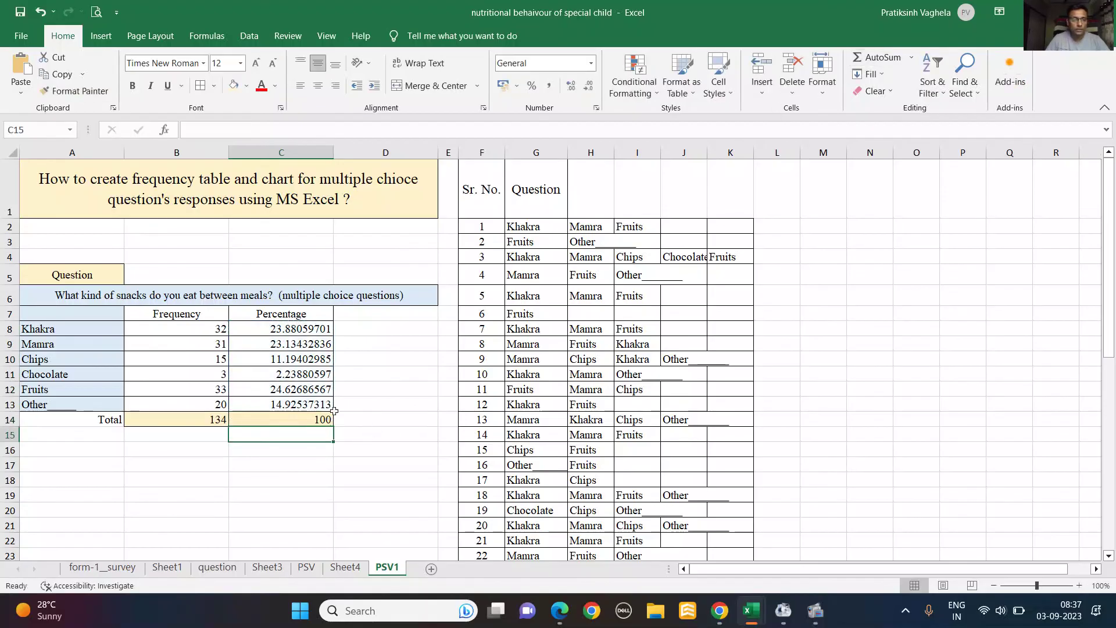
- Decrease decimals on C8:C13 until the percentages show whole numbers
left_click_drag(309, 329, 303, 401)
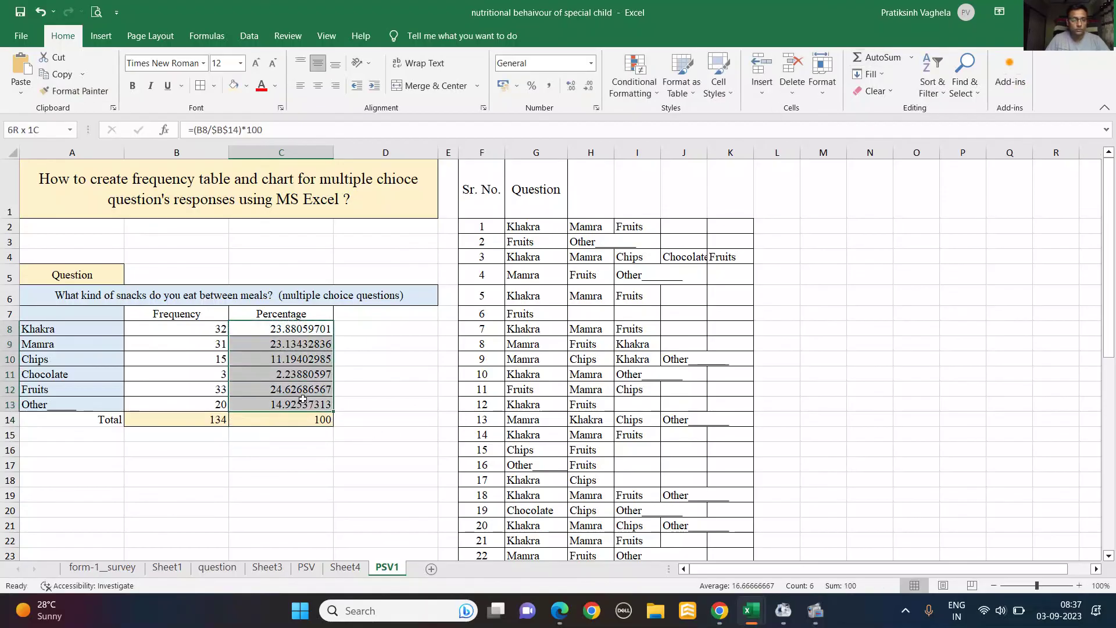
left_click(587, 87)
left_click(587, 87)
left_click(587, 88)
left_click(587, 87)
left_click(587, 87)
left_click(586, 88)
left_click(586, 89)
left_click(586, 88)
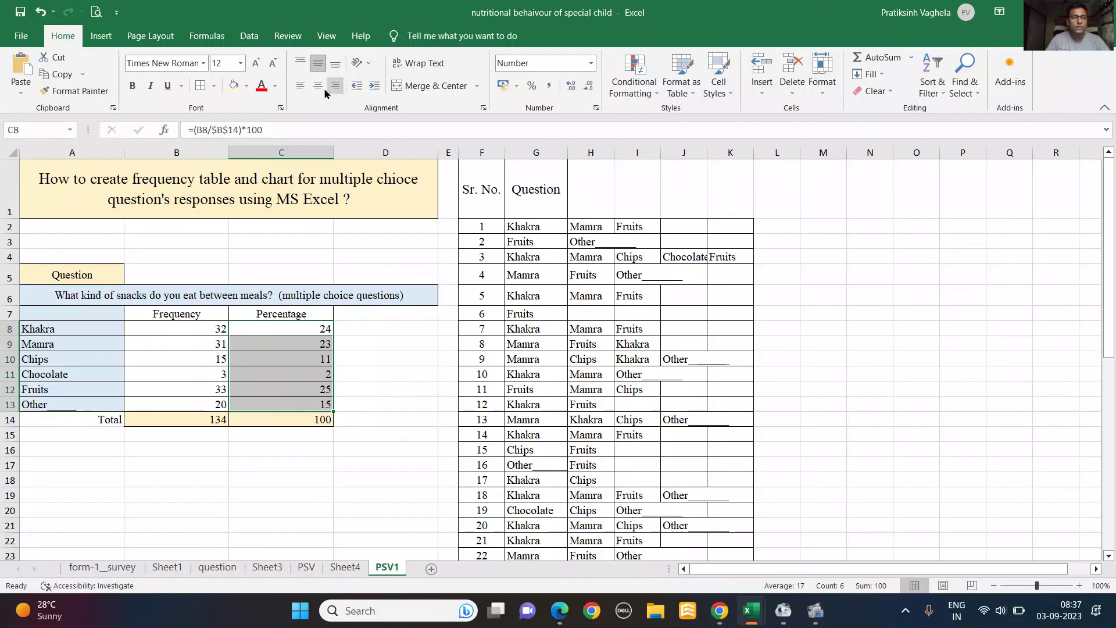
left_click(366, 375)
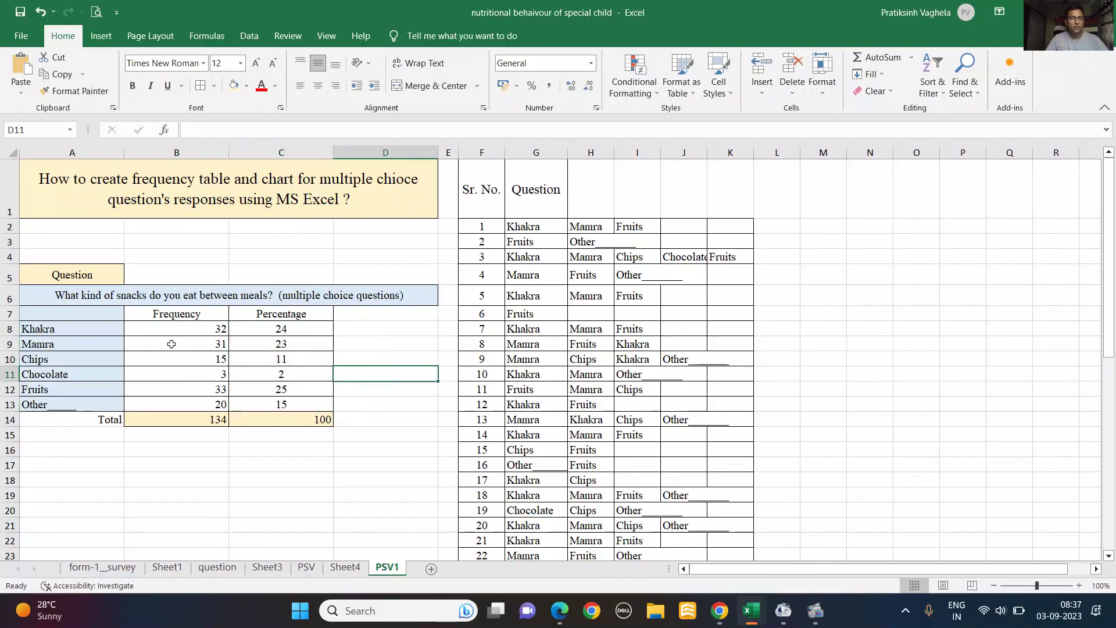
- Insert a recommended pie chart of the snack names A8:A13 and percentages C8:C13
left_click(84, 335)
left_click_drag(84, 334, 87, 404)
left_click_drag(298, 330, 295, 400, "ctrl")
left_click(101, 36)
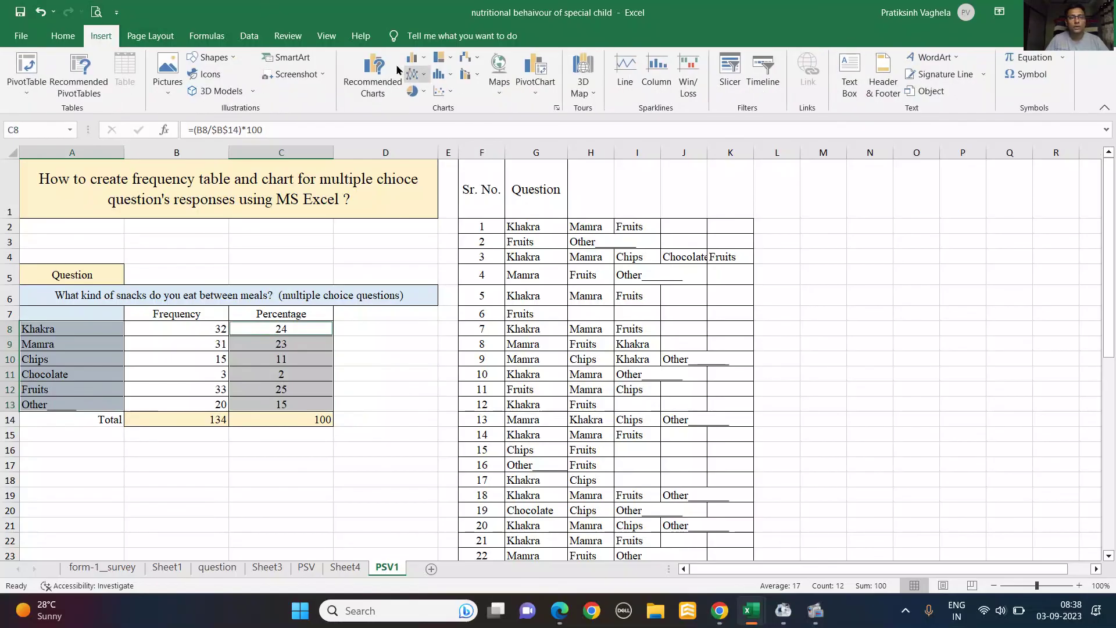
left_click(376, 71)
left_click(393, 232)
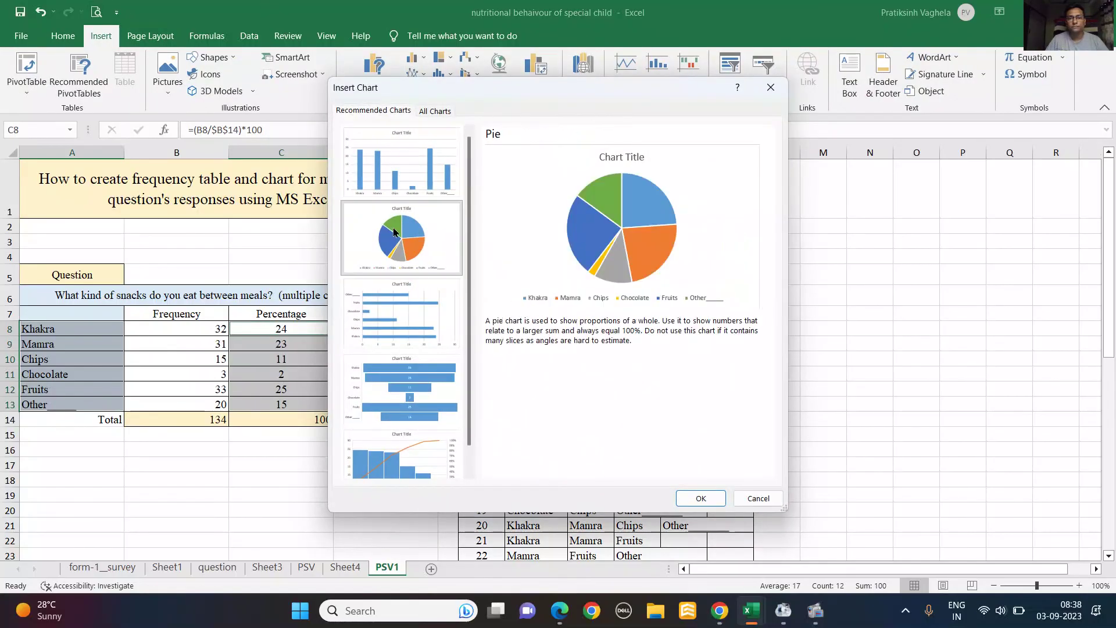
left_click(690, 495)
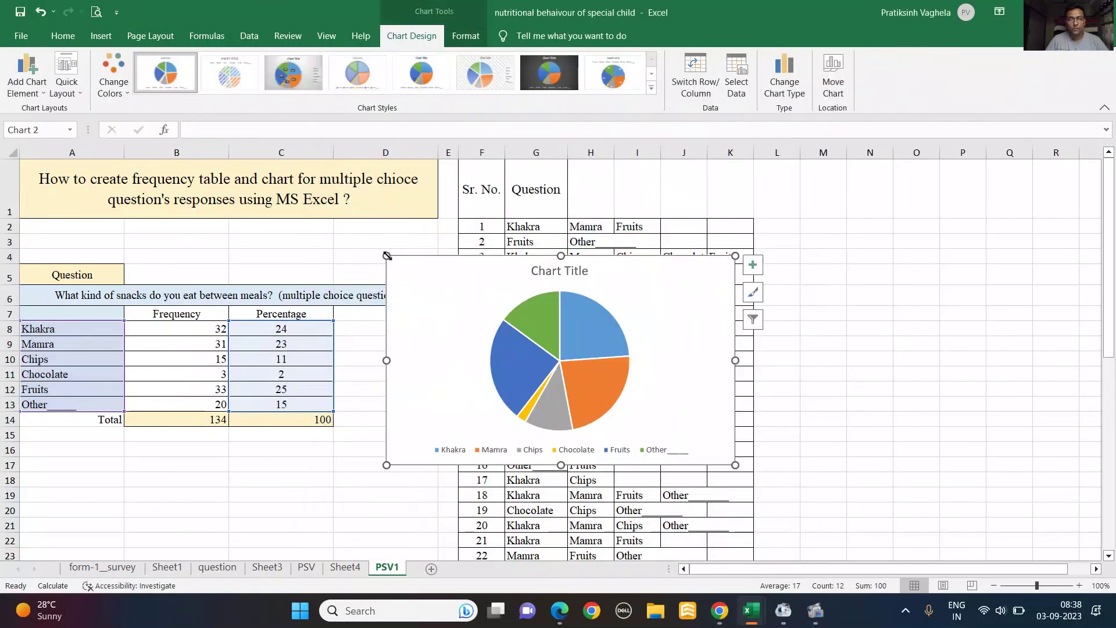
- Enlarge the pie chart and label each slice with its value (24, 23, 11, 2, 25, 15)
left_click_drag(387, 256, 315, 209)
left_click_drag(734, 463, 756, 479)
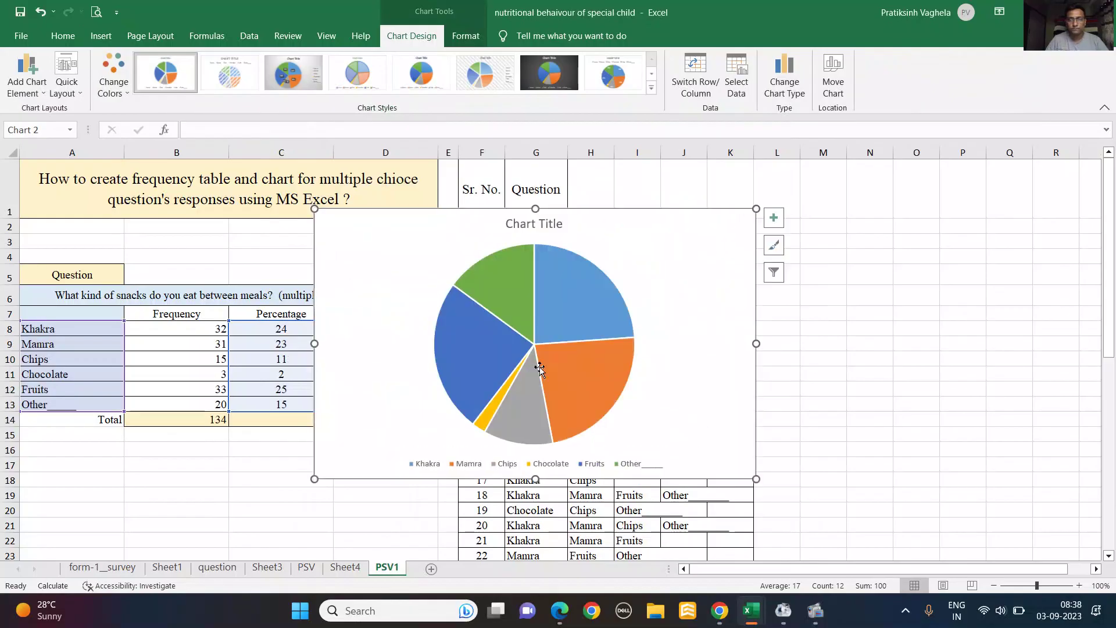
left_click(515, 296)
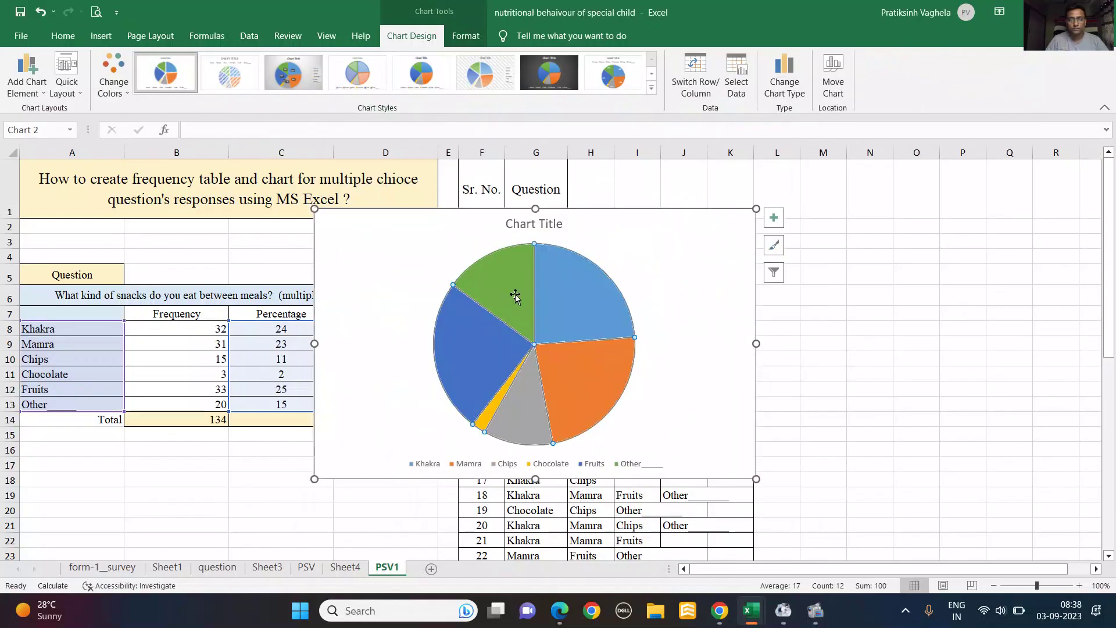
right_click(560, 294)
key("Escape")
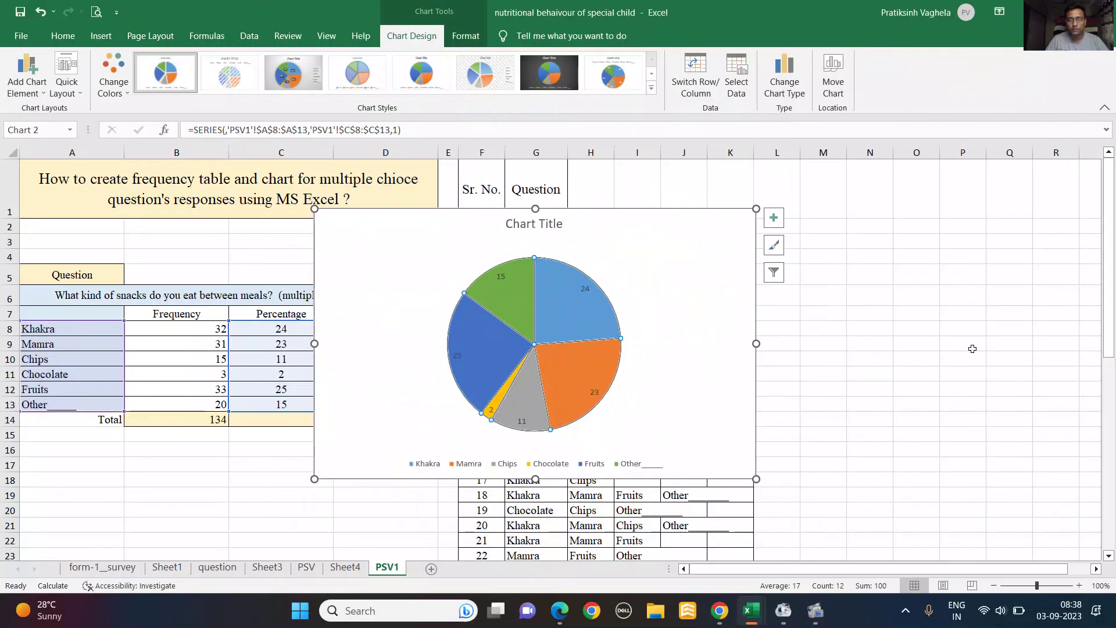
left_click(965, 346)
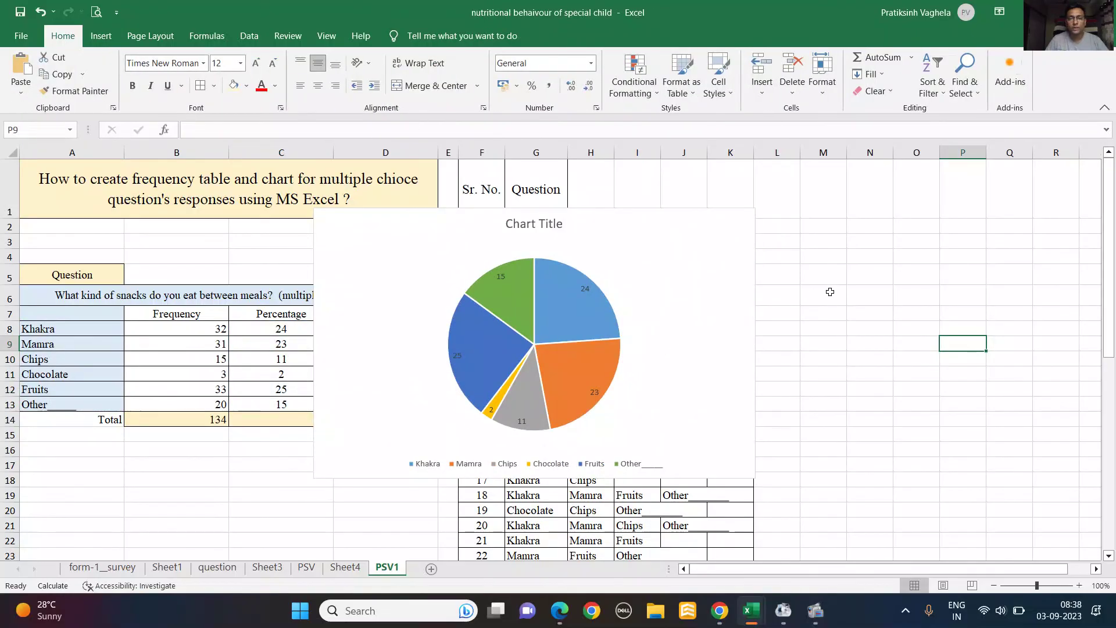
left_click(660, 328)
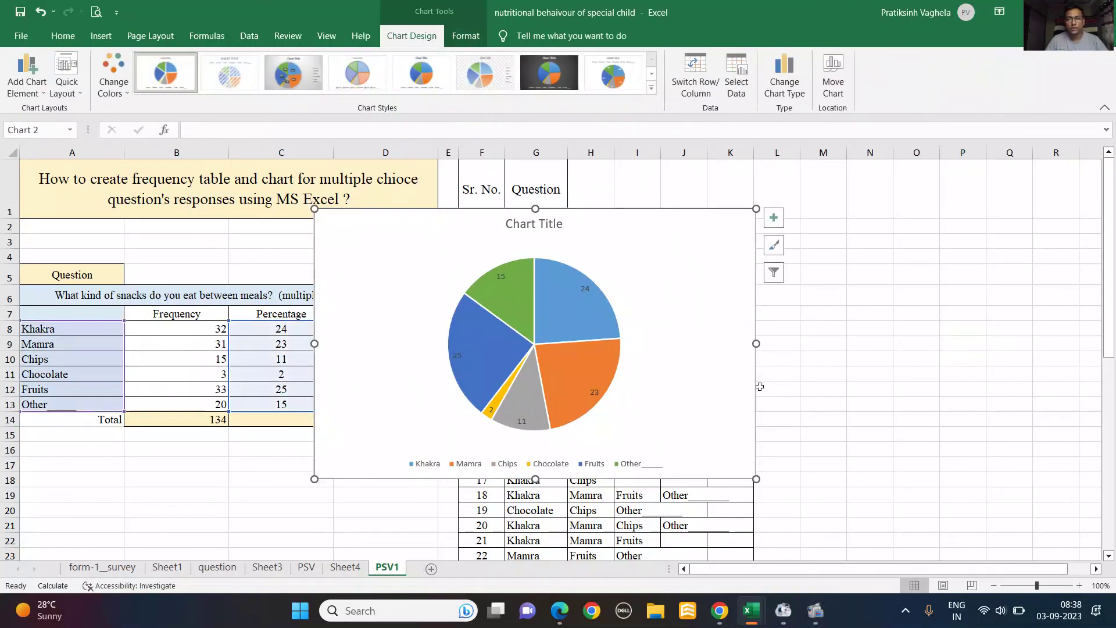
left_click(905, 286)
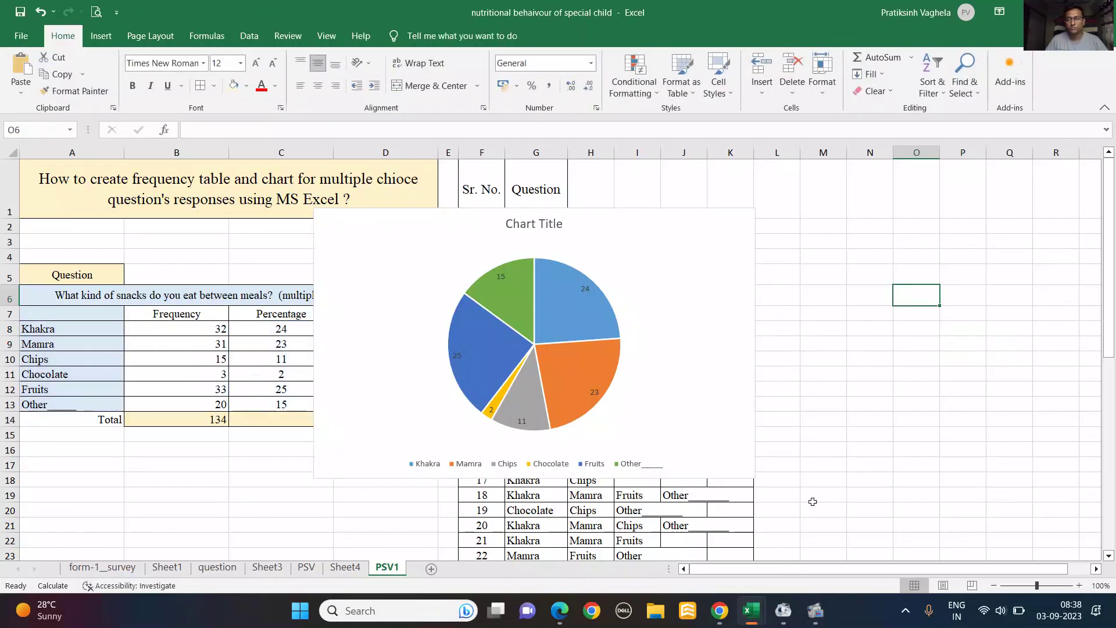